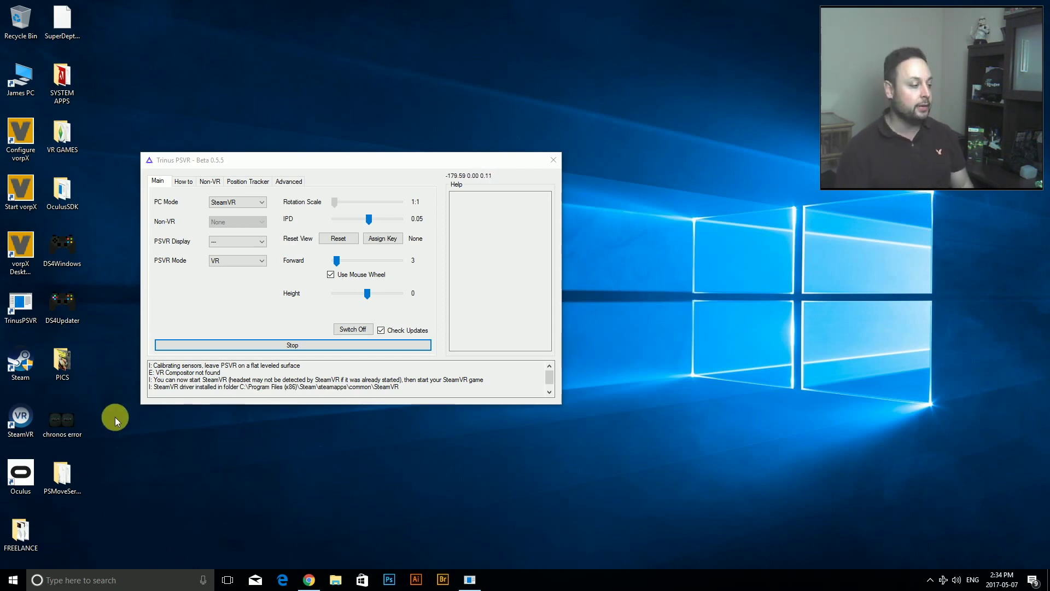
View the "chronos error" image stored on the desktop and close it
double_click(60, 418)
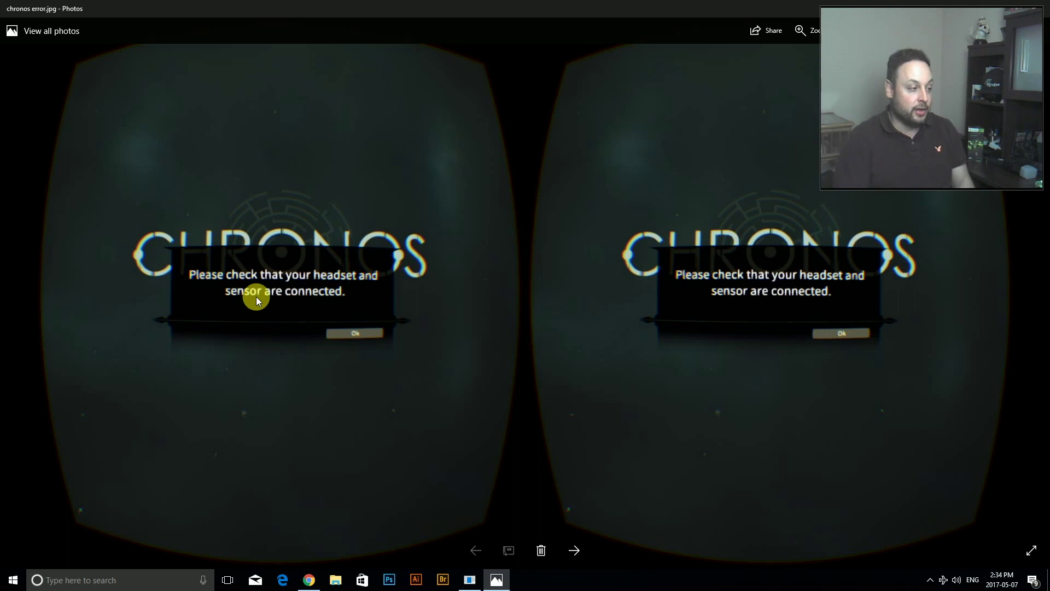
right_click(497, 579)
left_click(485, 555)
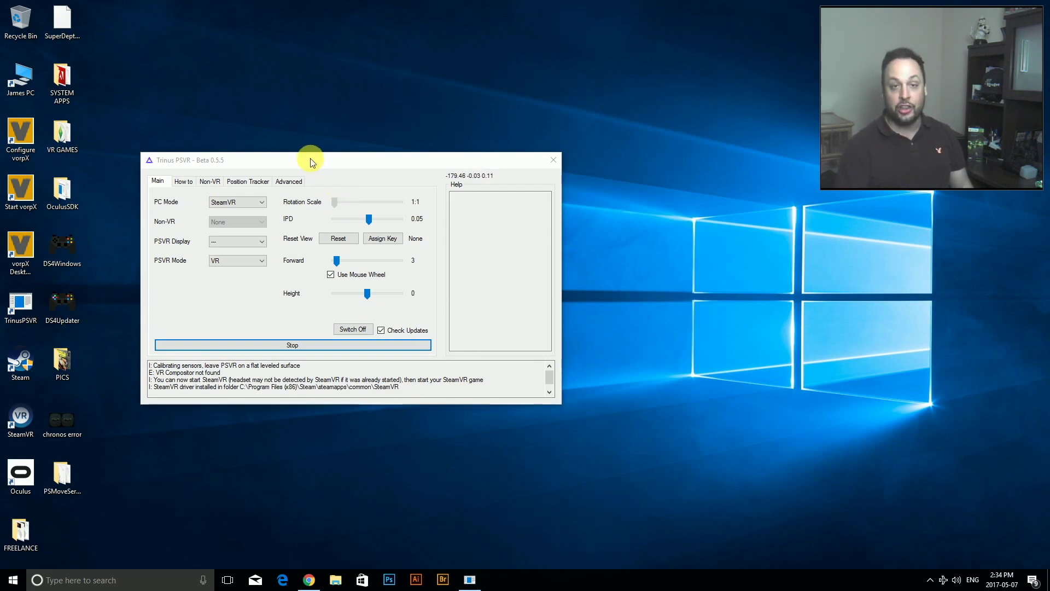
left_click_drag(311, 159, 337, 125)
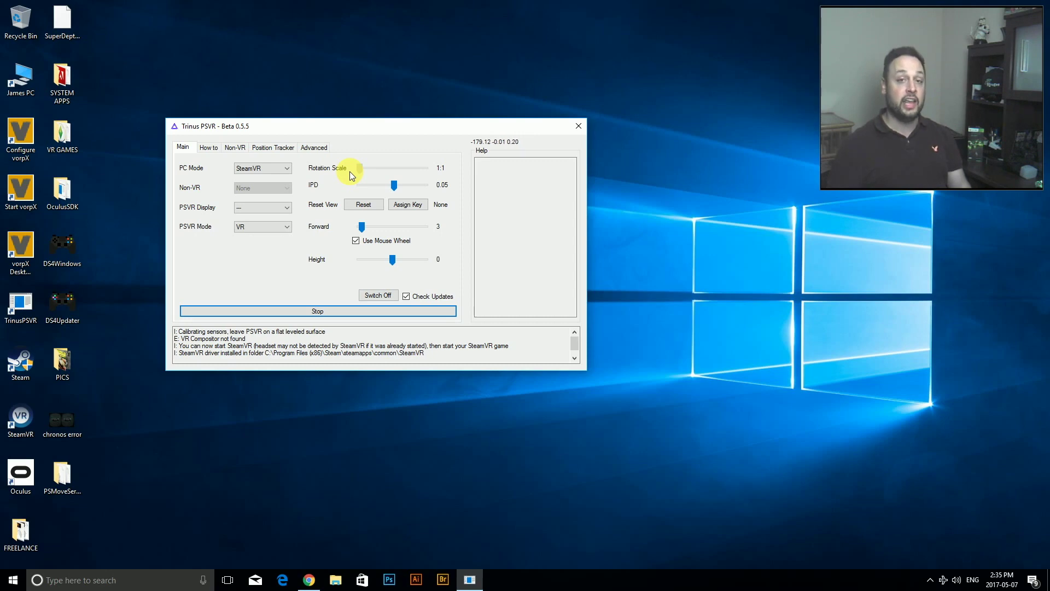
left_click_drag(377, 127, 480, 188)
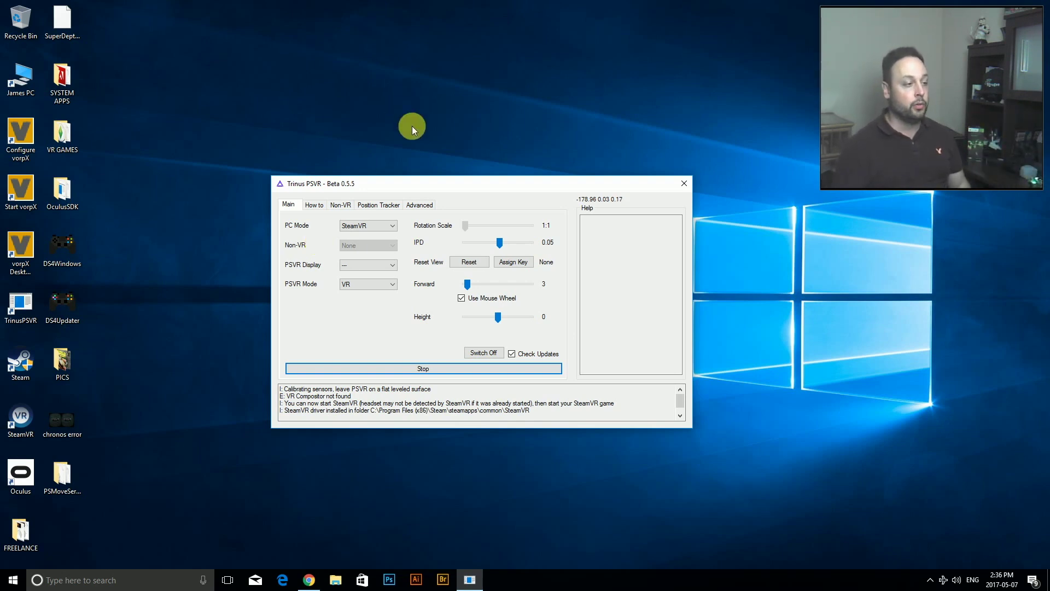
left_click_drag(471, 185, 513, 193)
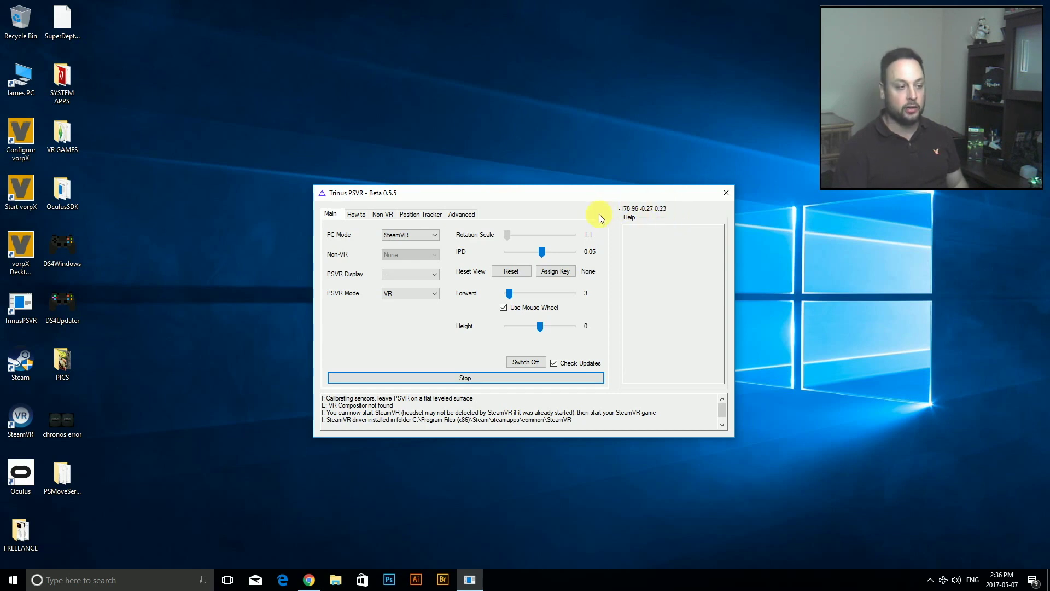
Launch Steam, minimize it with the Trinus PSVR window moved aside, and start SteamVR
right_click(24, 364)
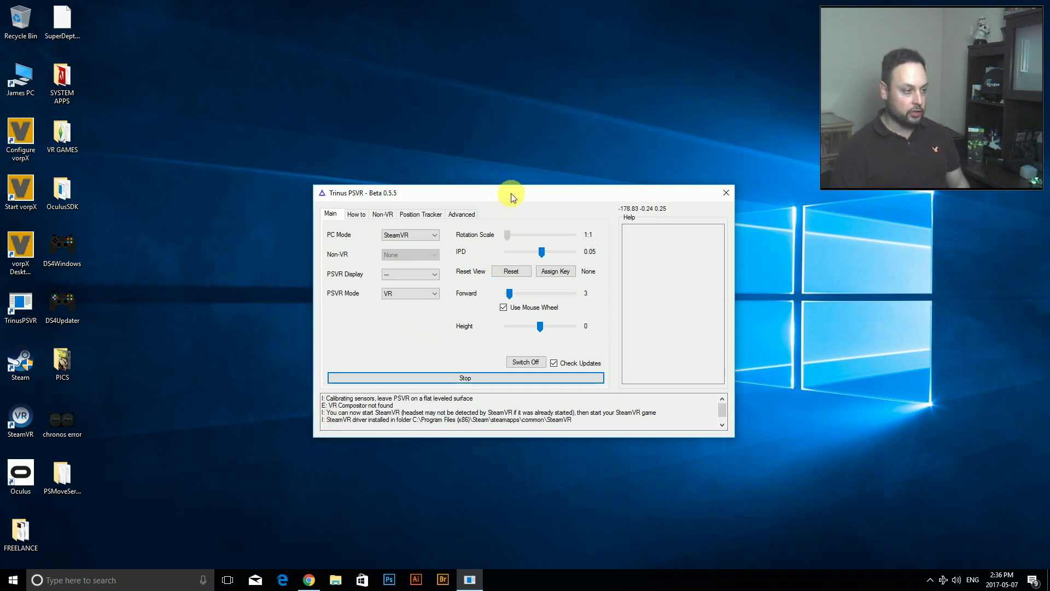
left_click_drag(511, 192, 229, 19)
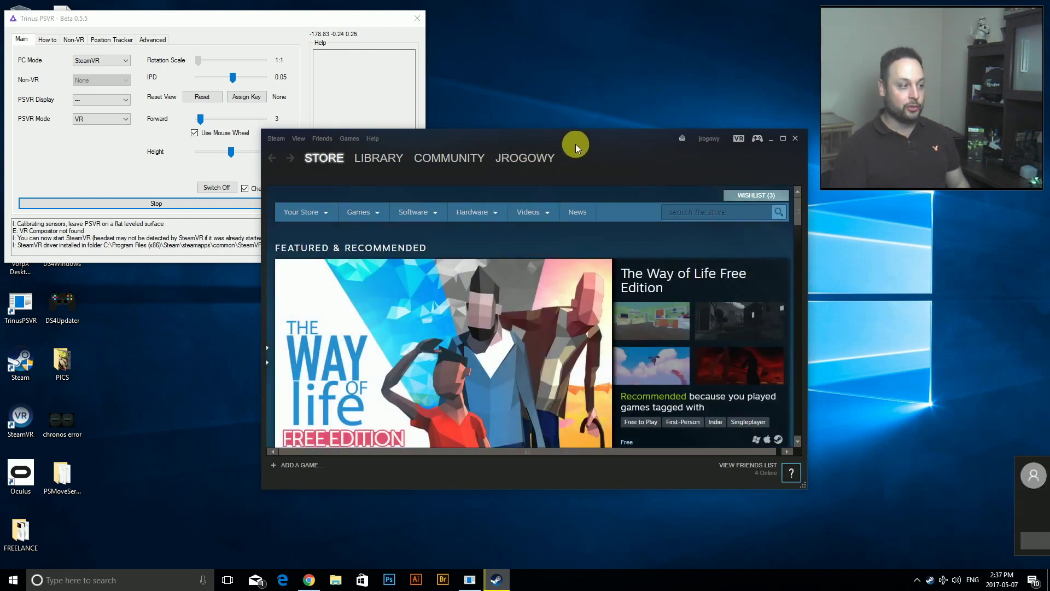
left_click(772, 139)
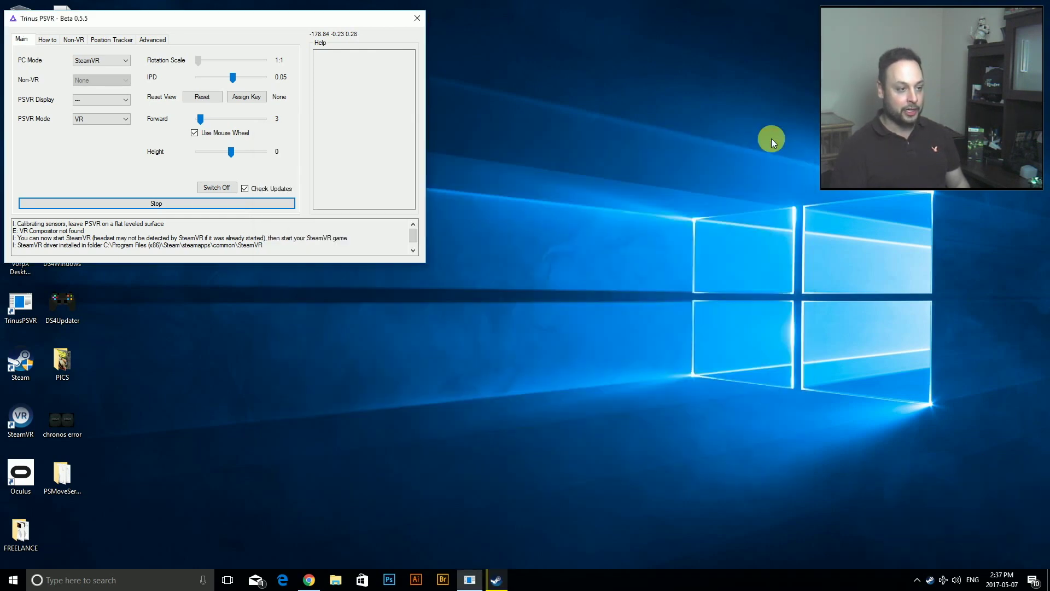
right_click(34, 419)
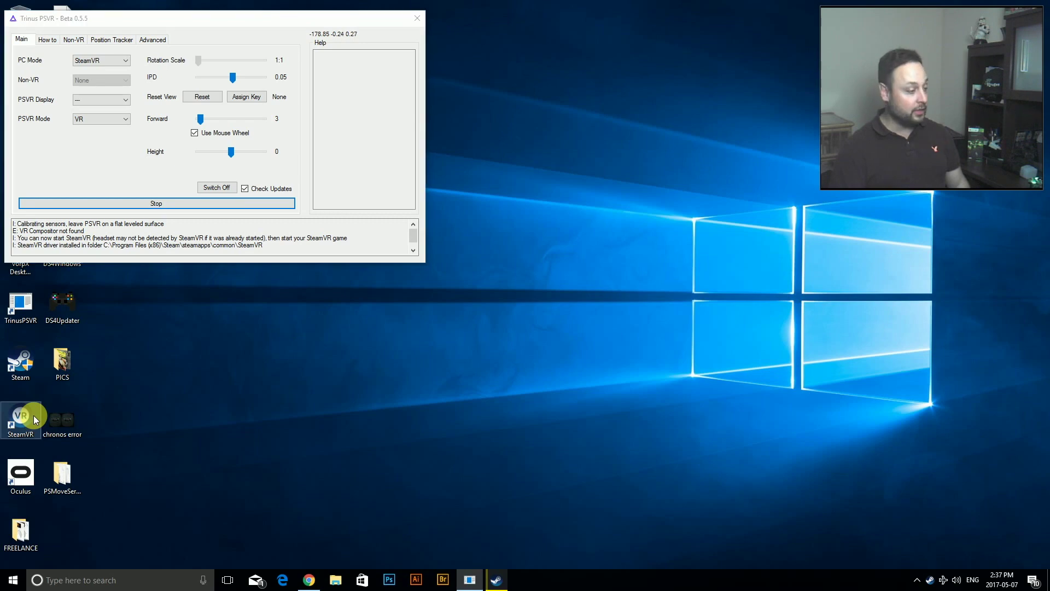
left_click(155, 394)
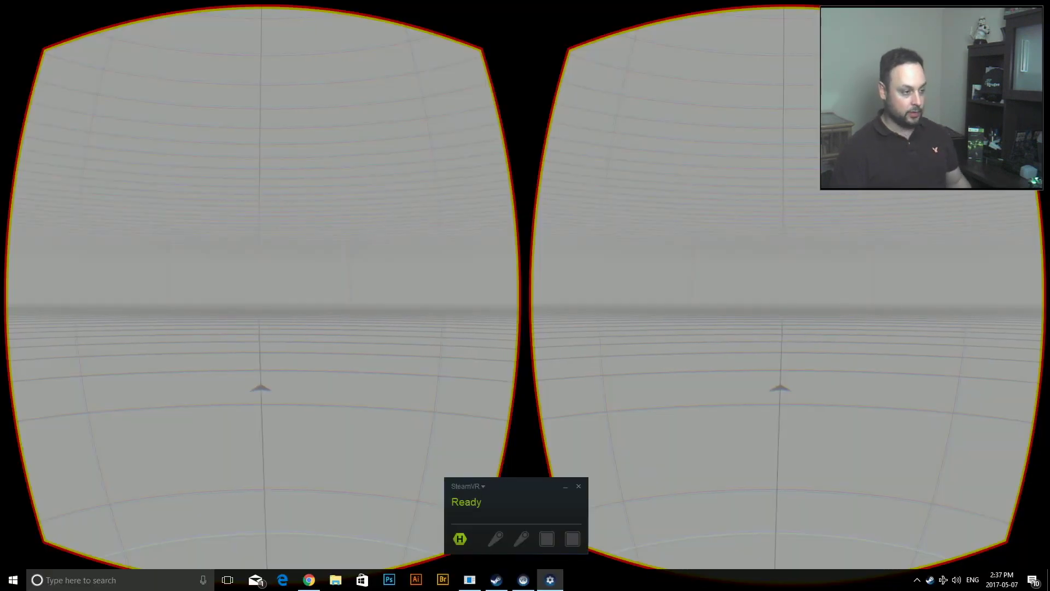
Send the SteamVR headset window to the other display and arrange the Oculus window on the desktop
key("alt+Tab")
key("Tab")
key("Tab")
key("Tab")
key("Tab")
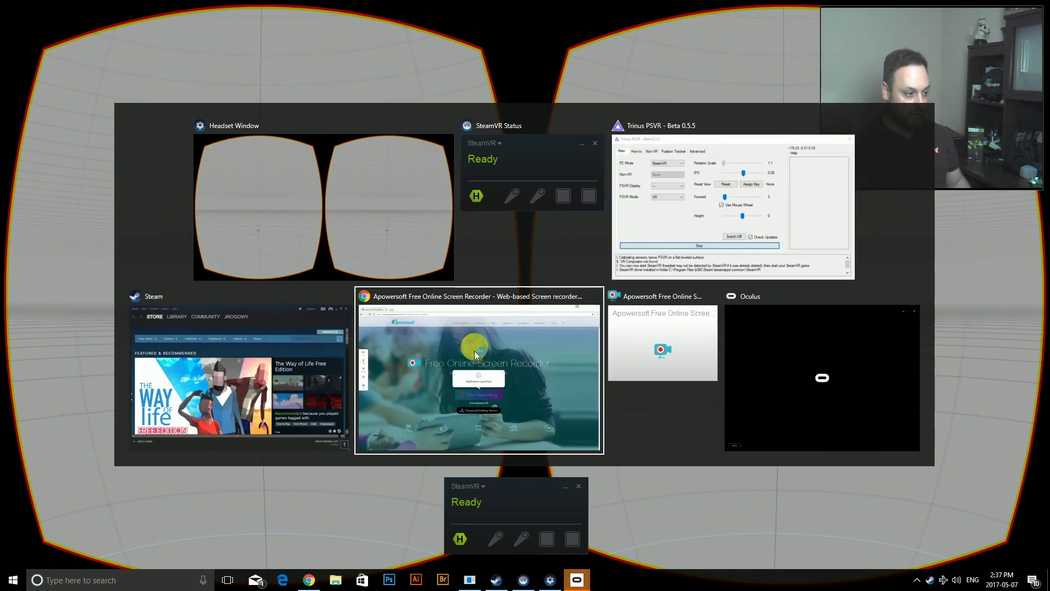
key("Tab")
key("Tab")
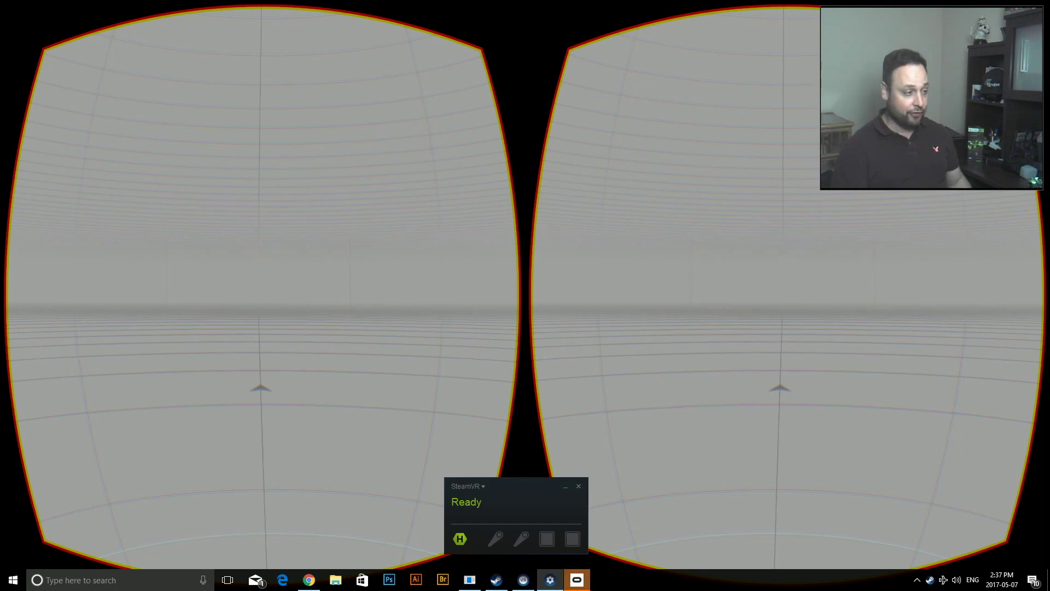
key("super+shift+Right")
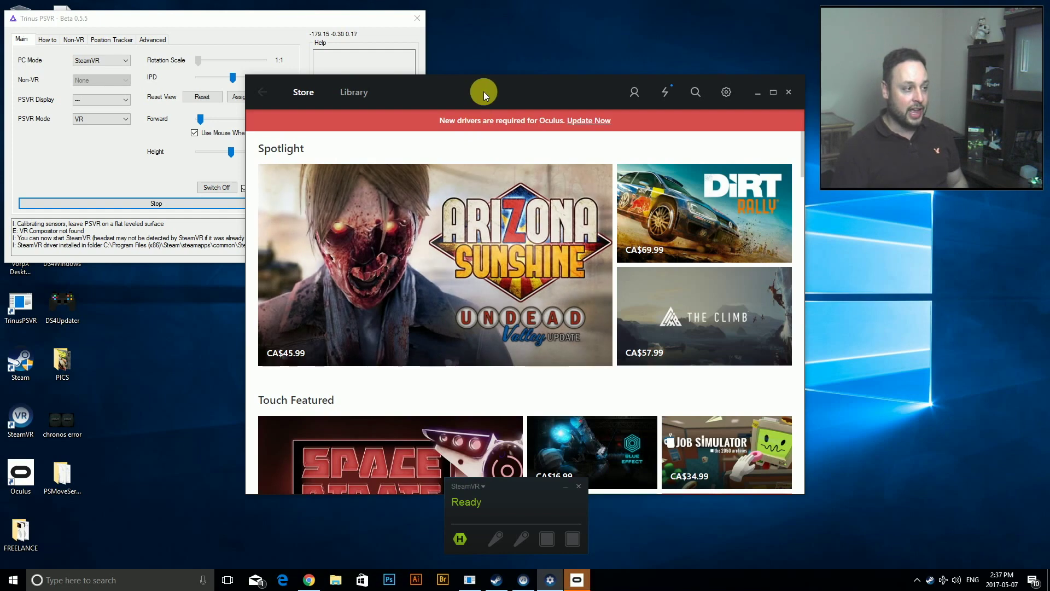
left_click_drag(483, 91, 481, 69)
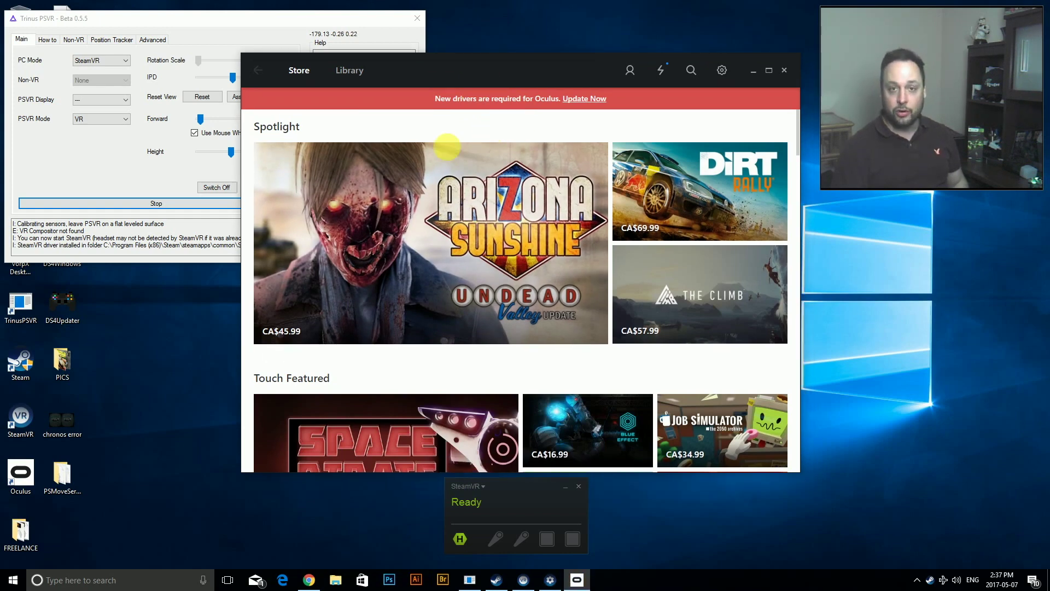
mouse_move(466, 280)
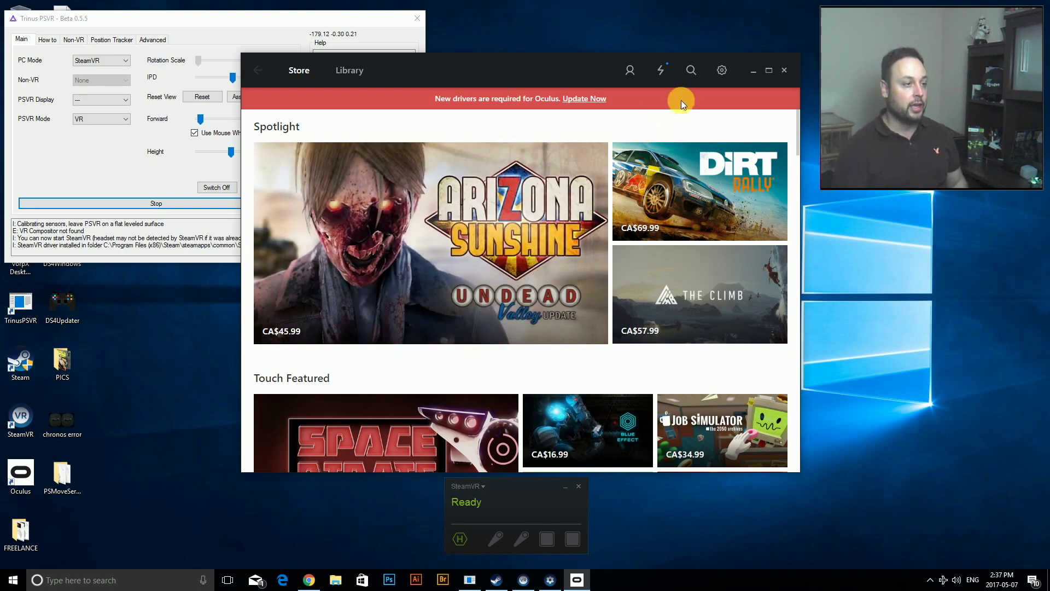
Search the Oculus store for "chronos" and examine the Chronos page's controller support and additional details
left_click(693, 70)
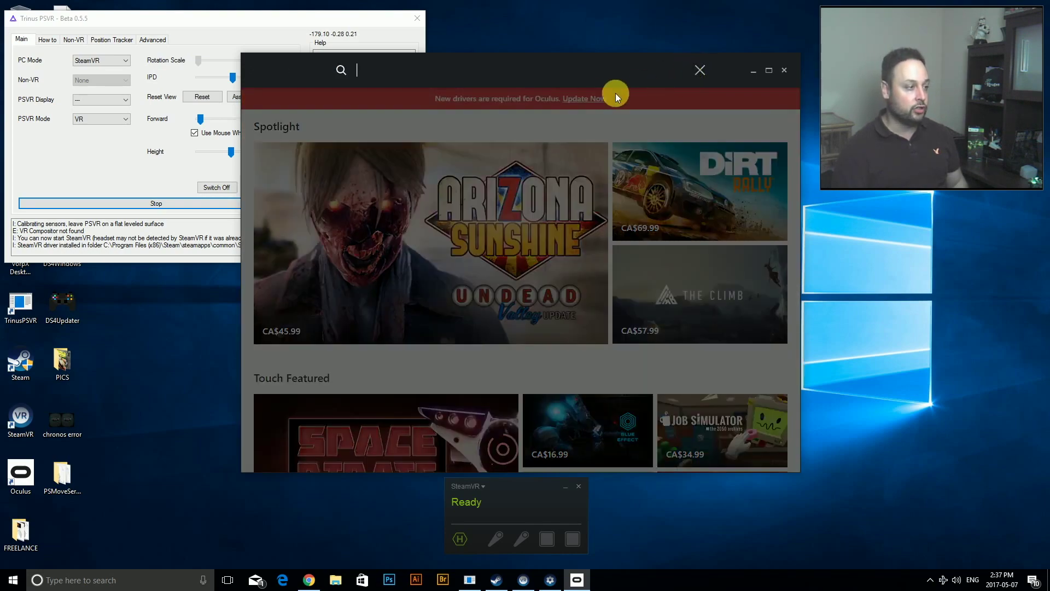
type("chronos")
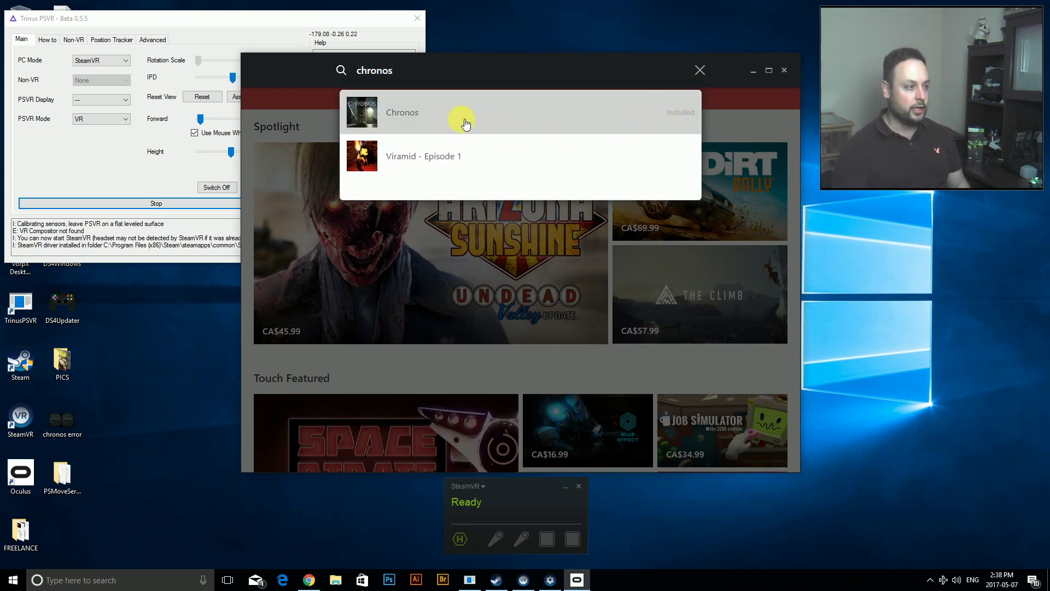
left_click(463, 122)
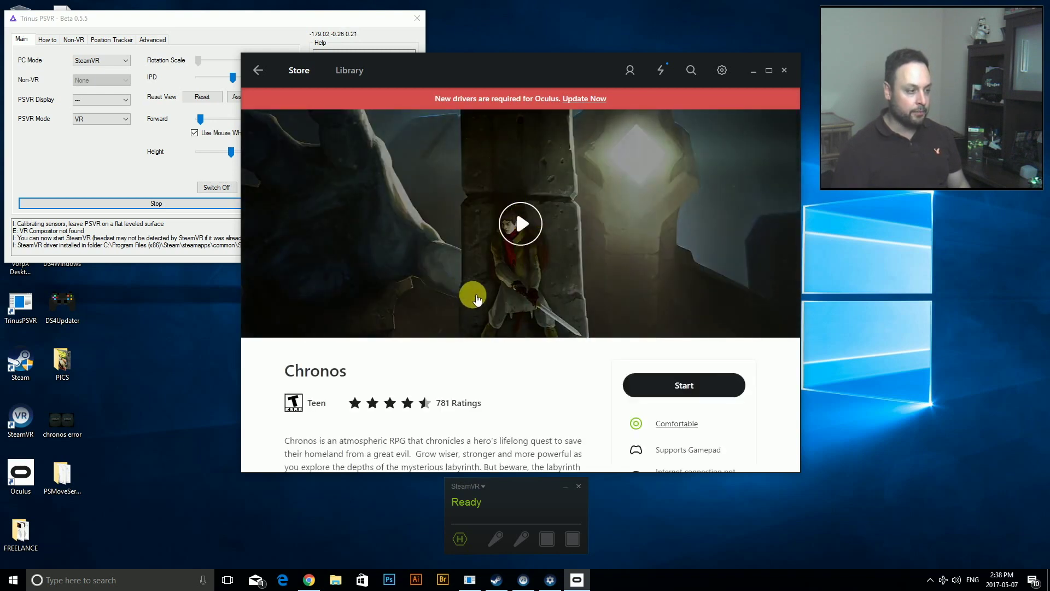
scroll(476, 297, "down", 1)
scroll(476, 298, "down", 2)
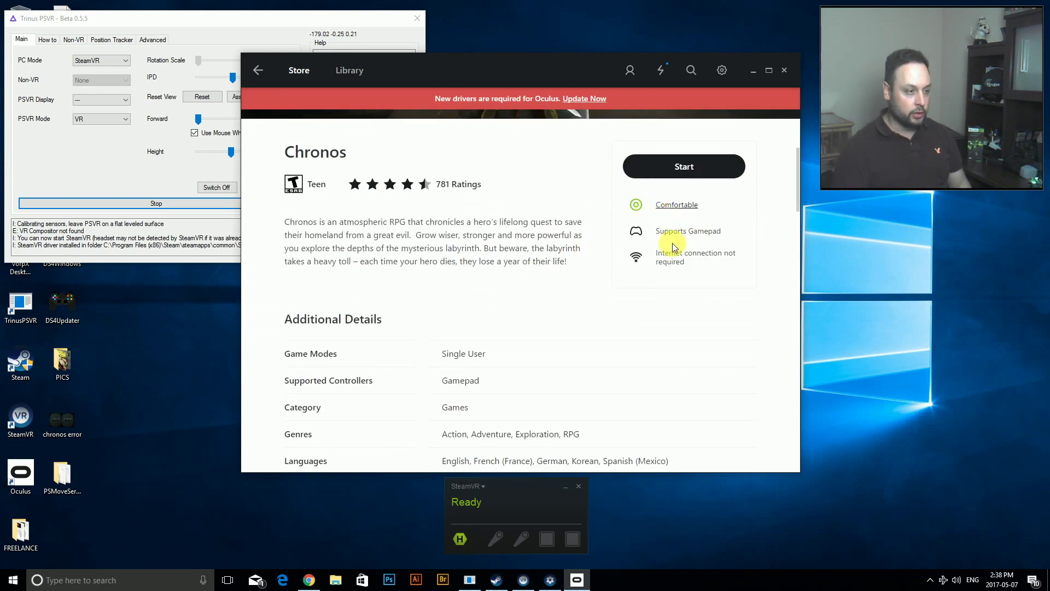
scroll(547, 261, "down", 2)
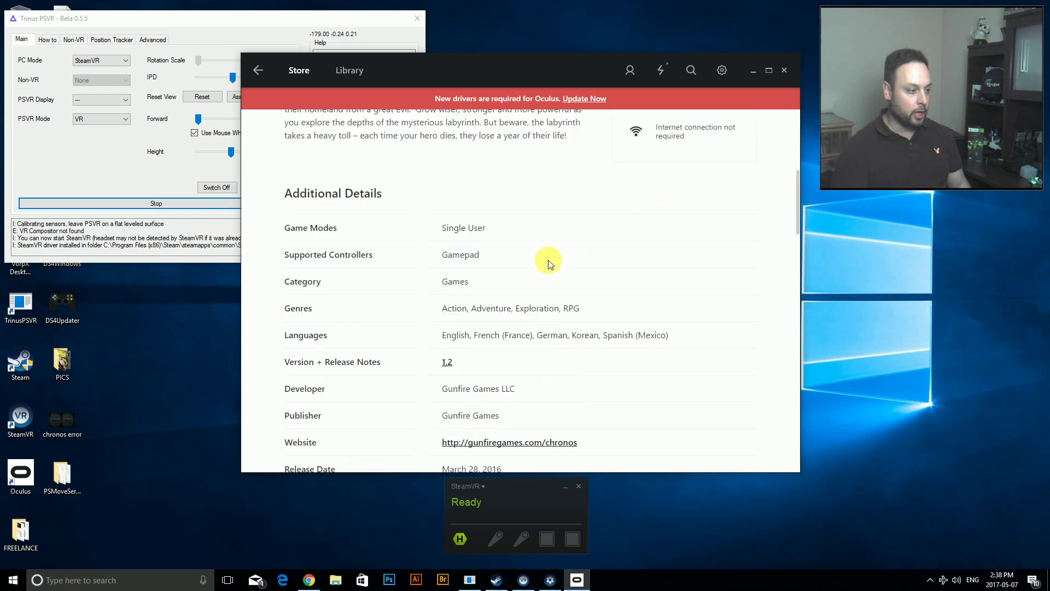
scroll(491, 229, "up", 5)
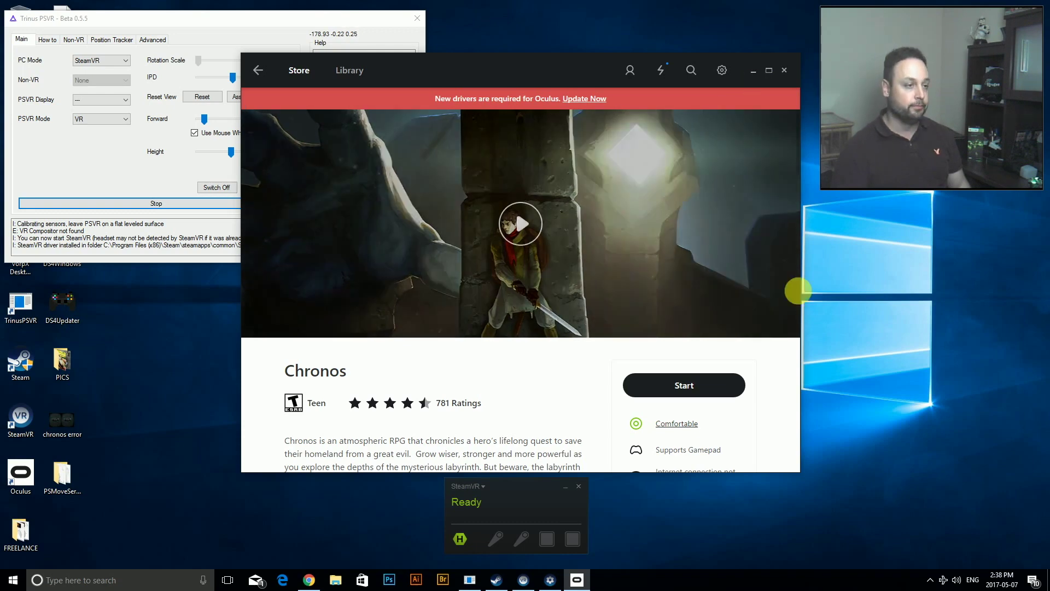
Quit the Revive instance running in the background
left_click(931, 583)
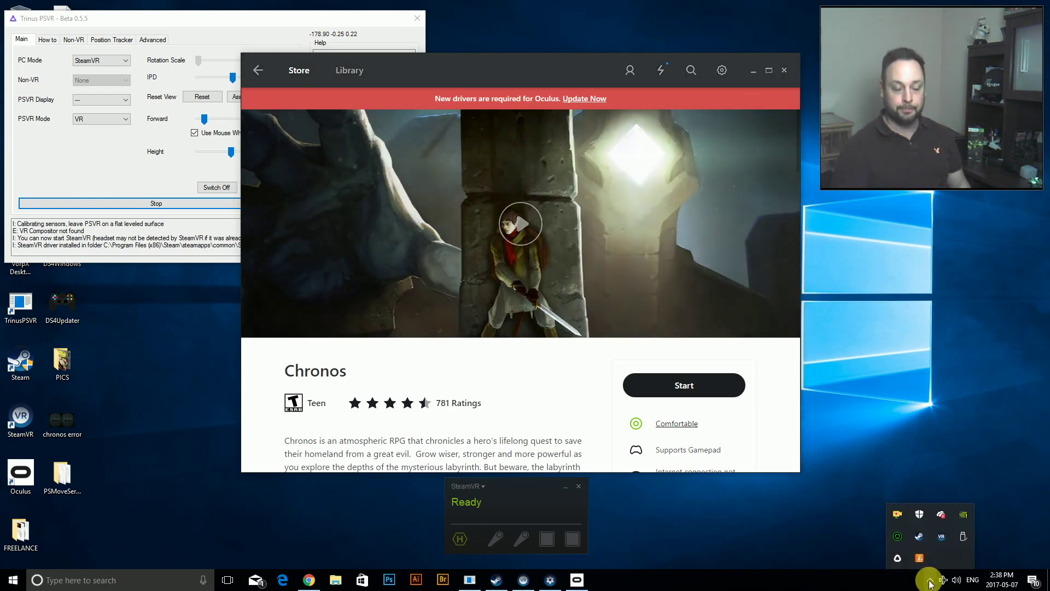
right_click(896, 556)
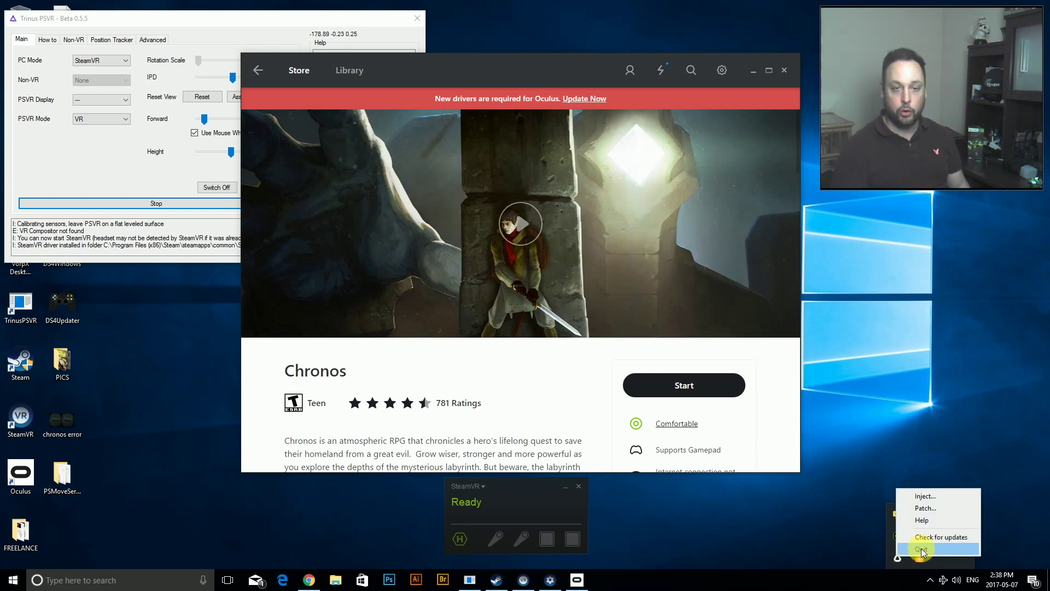
left_click(921, 548)
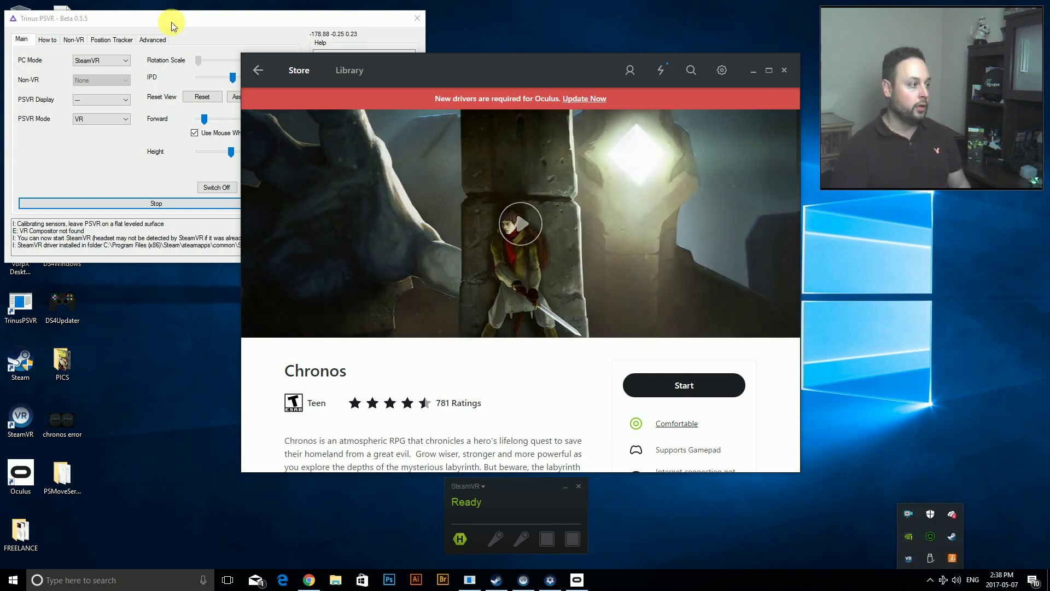
Move the Trinus PSVR window aside and open the Revive folder under C:\Program Files
left_click_drag(171, 26, 317, 42)
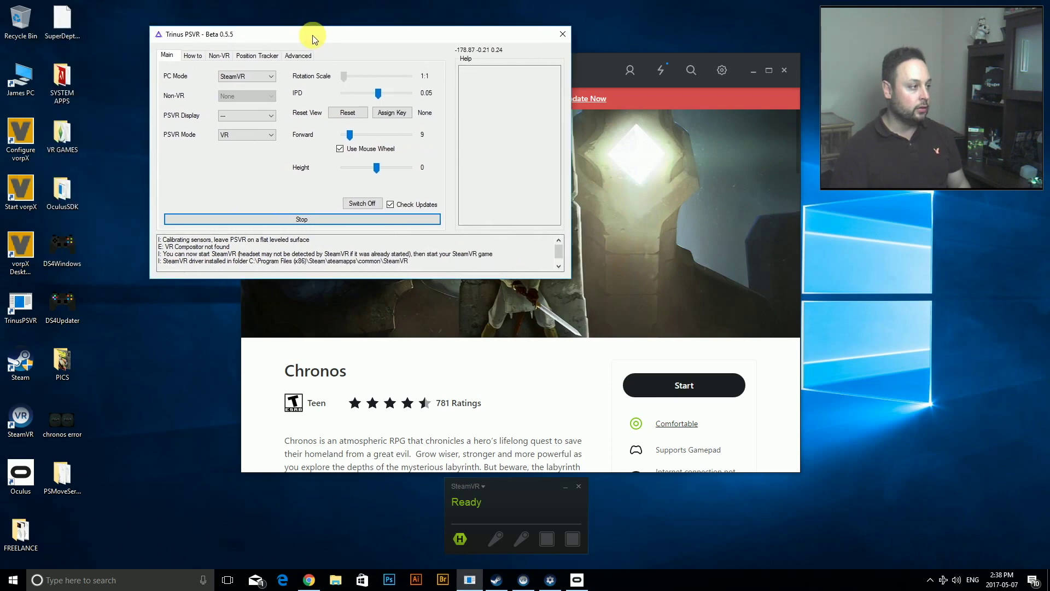
double_click(24, 83)
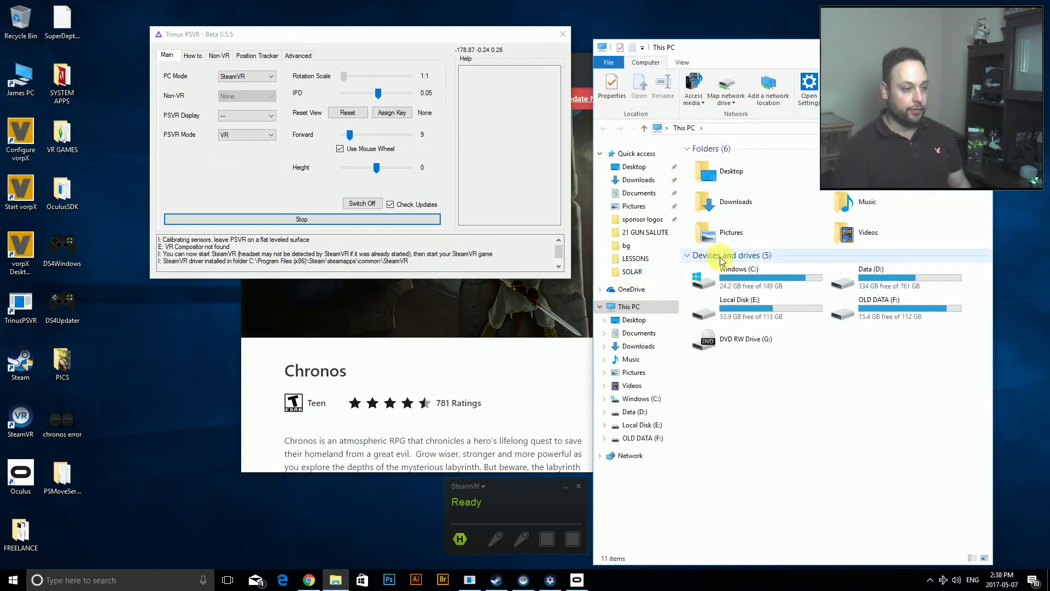
left_click(760, 279)
double_click(760, 279)
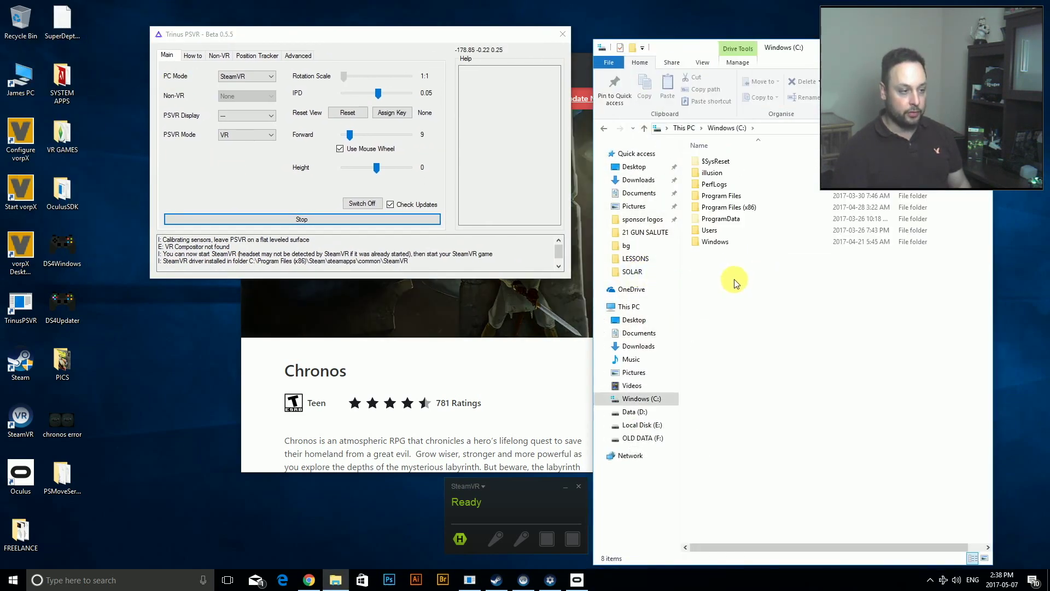
double_click(717, 200)
double_click(710, 306)
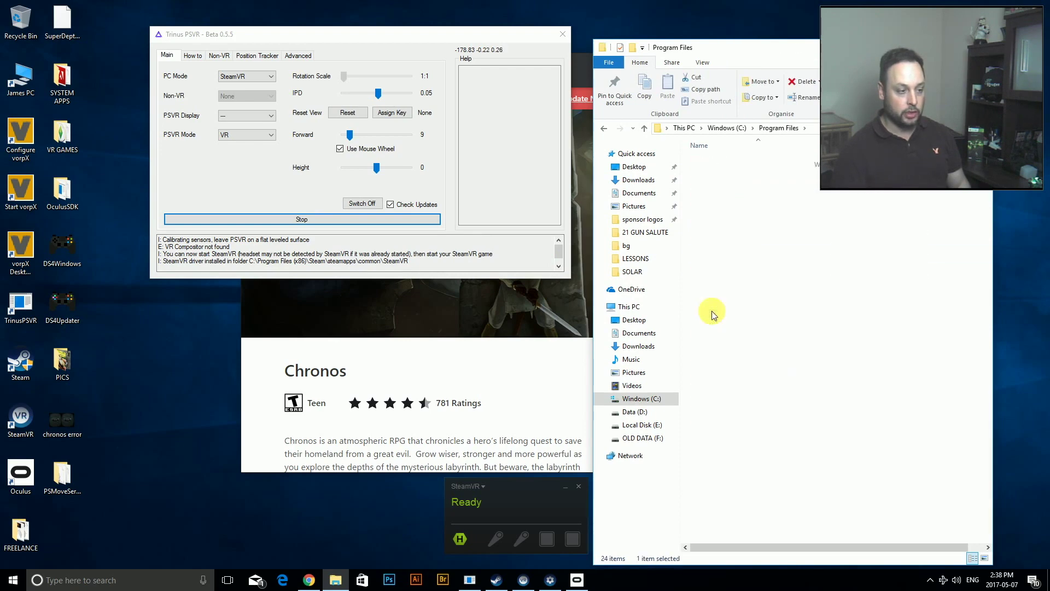
scroll(733, 383, "down", 4)
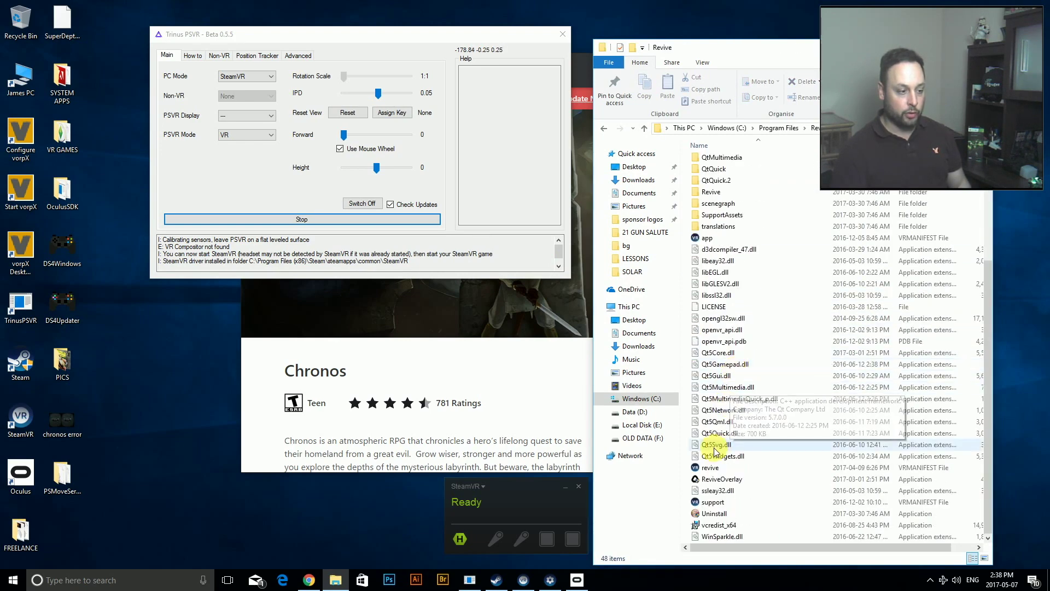
Run ReviveOverlay as administrator from the Revive folder and close the folder window
left_click(720, 481)
right_click(719, 482)
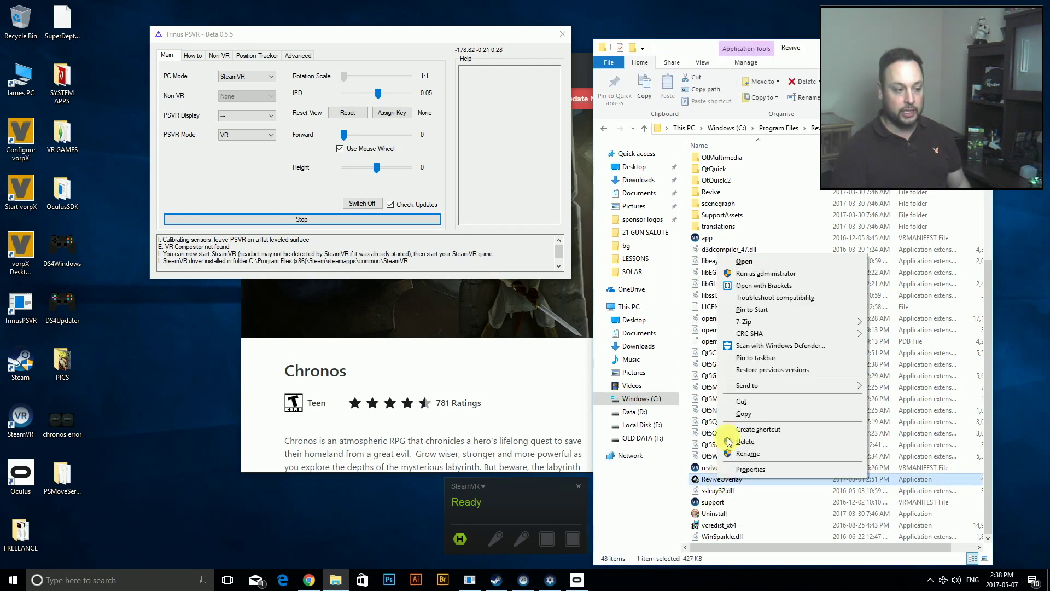
left_click(752, 274)
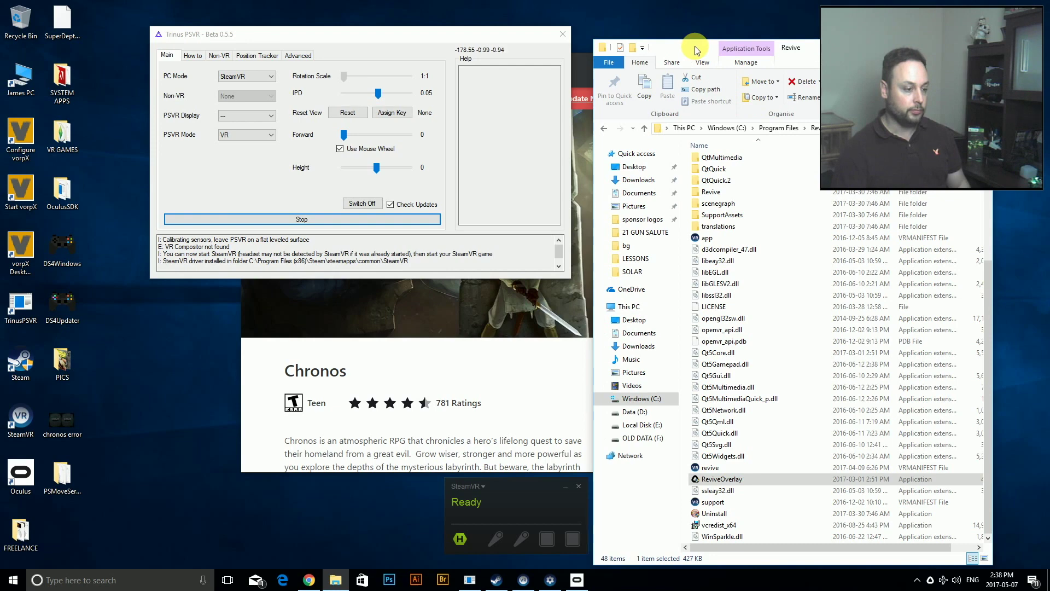
left_click_drag(696, 51, 528, 48)
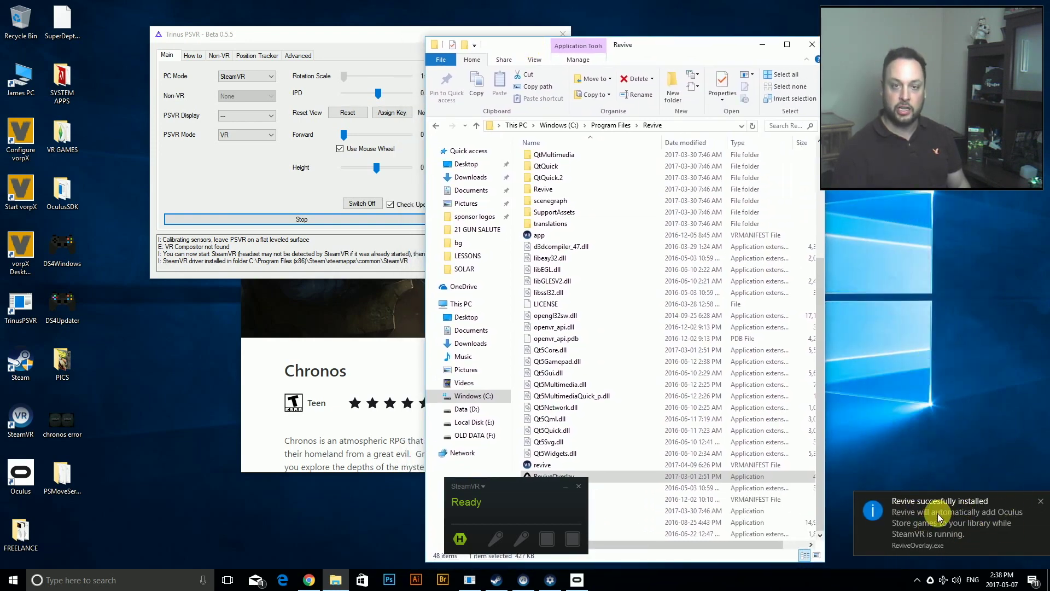
left_click_drag(667, 46, 616, 38)
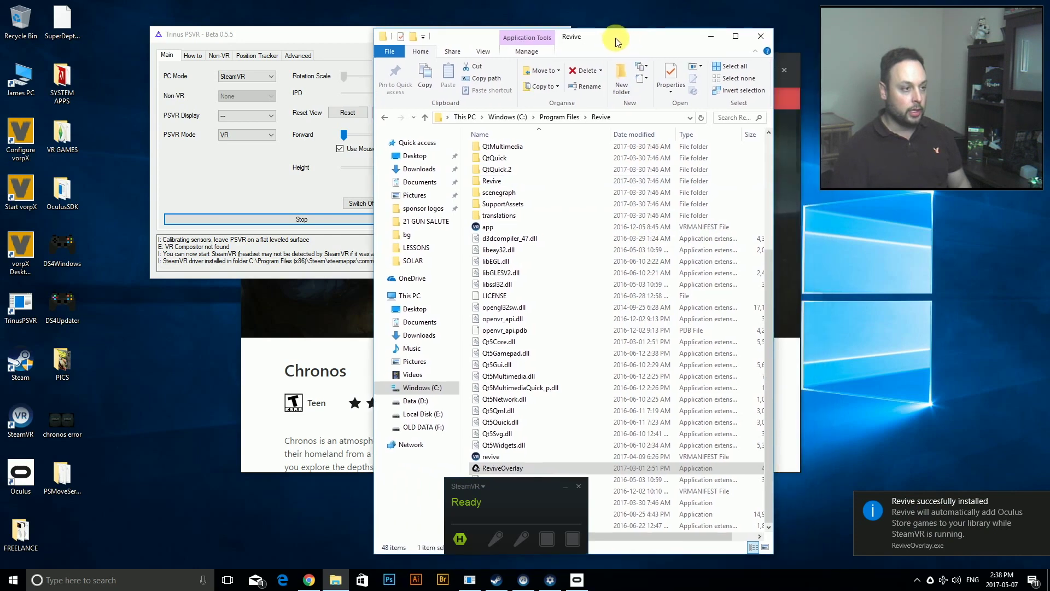
left_click(761, 38)
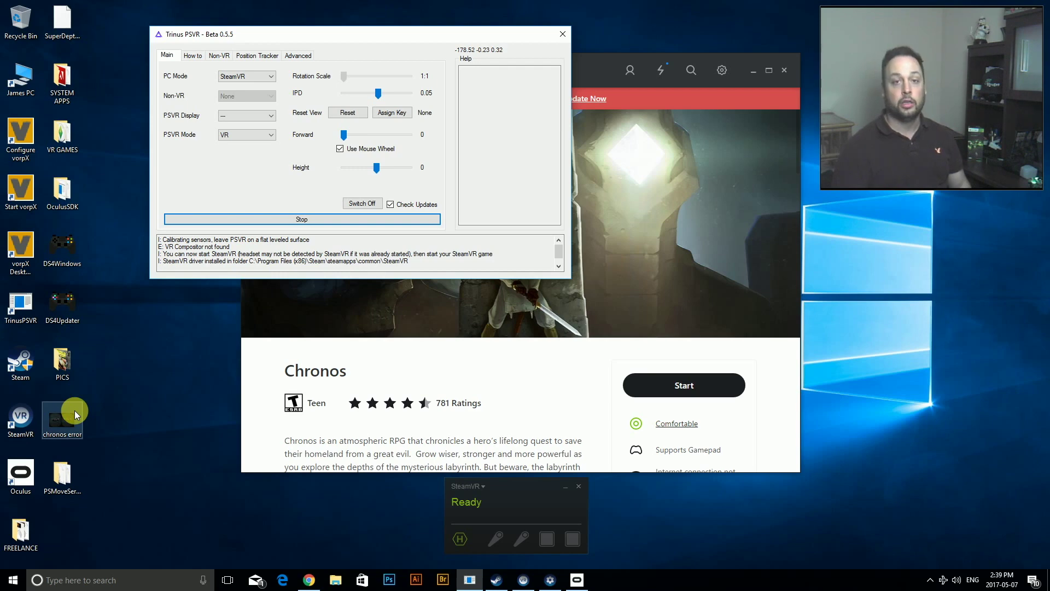
left_click(62, 484)
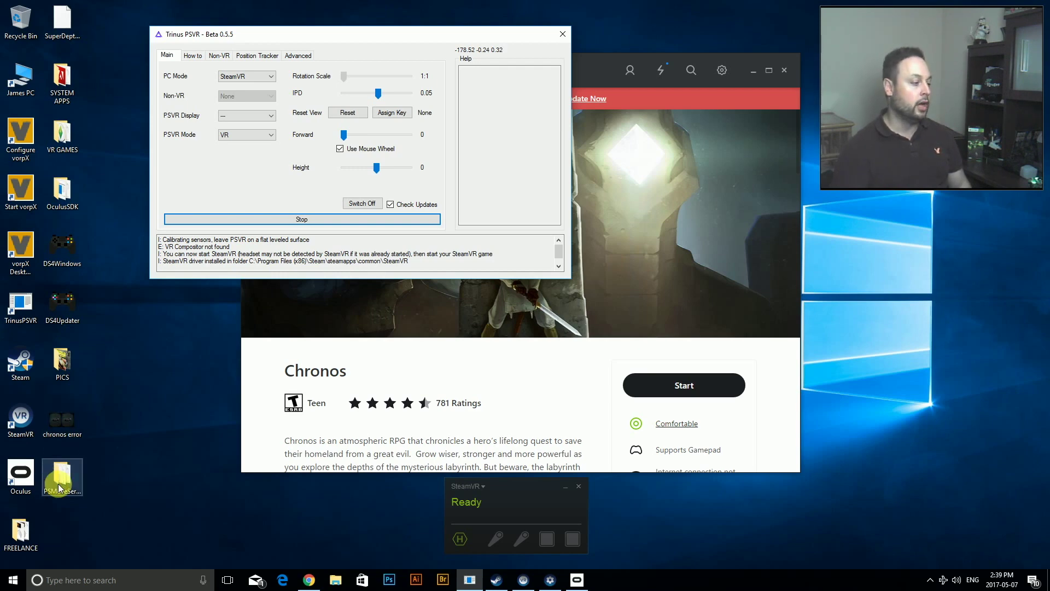
Launch PSMoveService from the PSMoveService-v0.9alpha6_0_9 desktop folder, allow it through Windows Firewall, and leave it running minimized
double_click(62, 480)
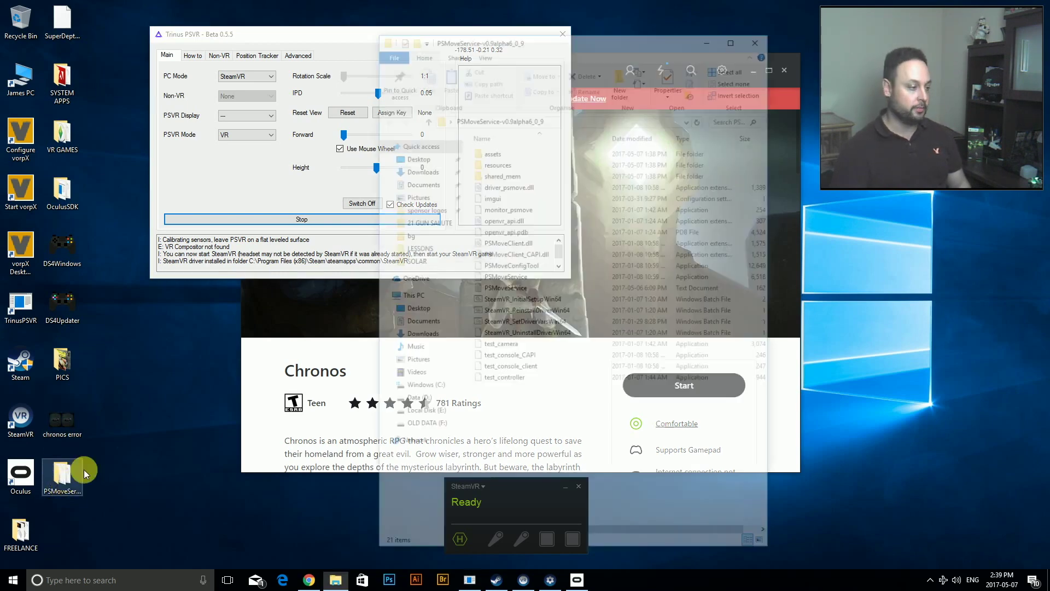
left_click_drag(617, 40, 297, 25)
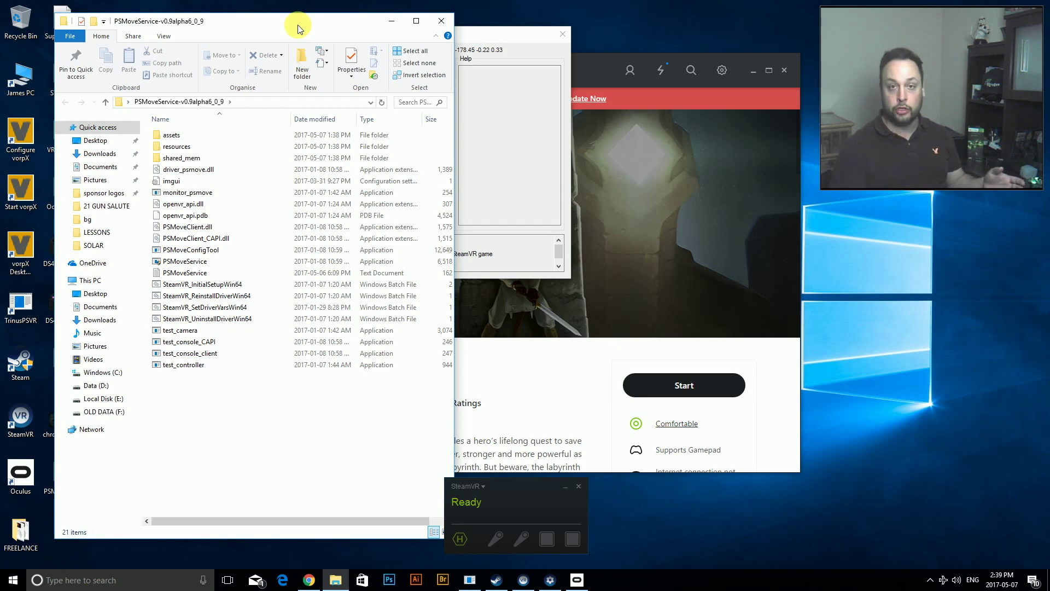
right_click(175, 266)
left_click(210, 282)
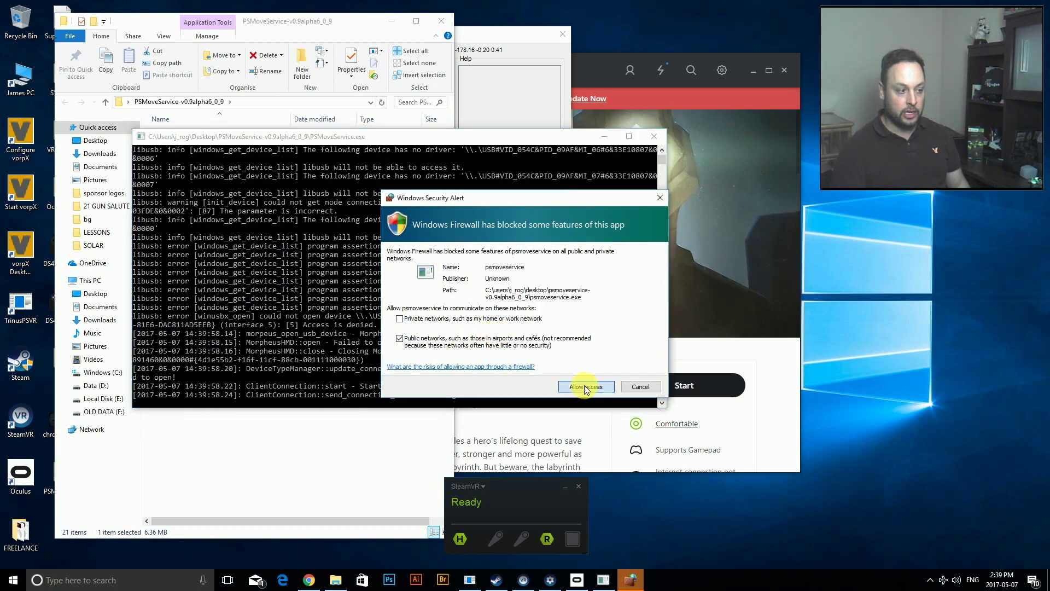
left_click(584, 385)
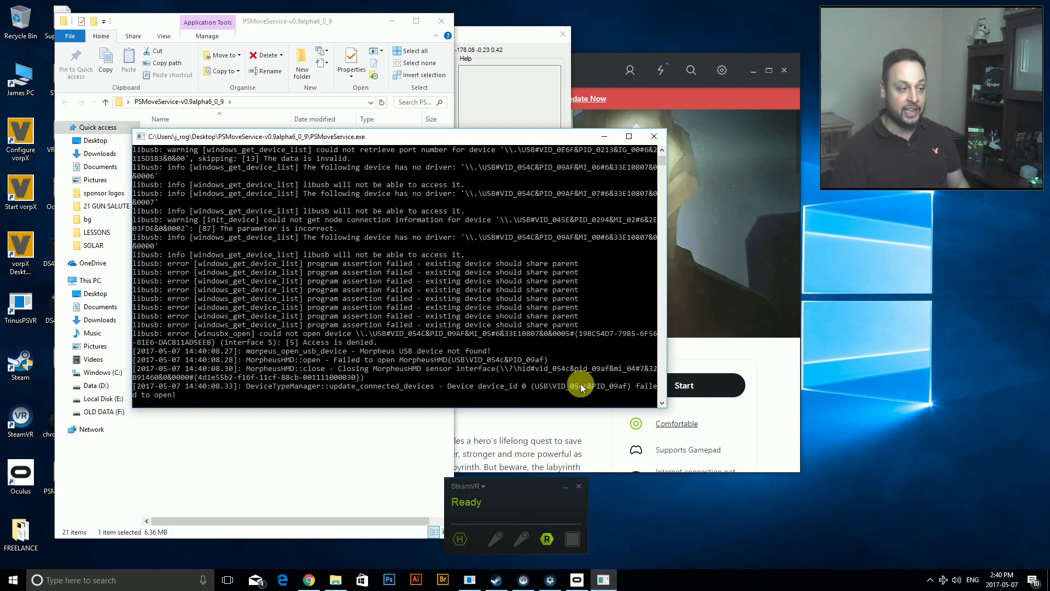
left_click(605, 135)
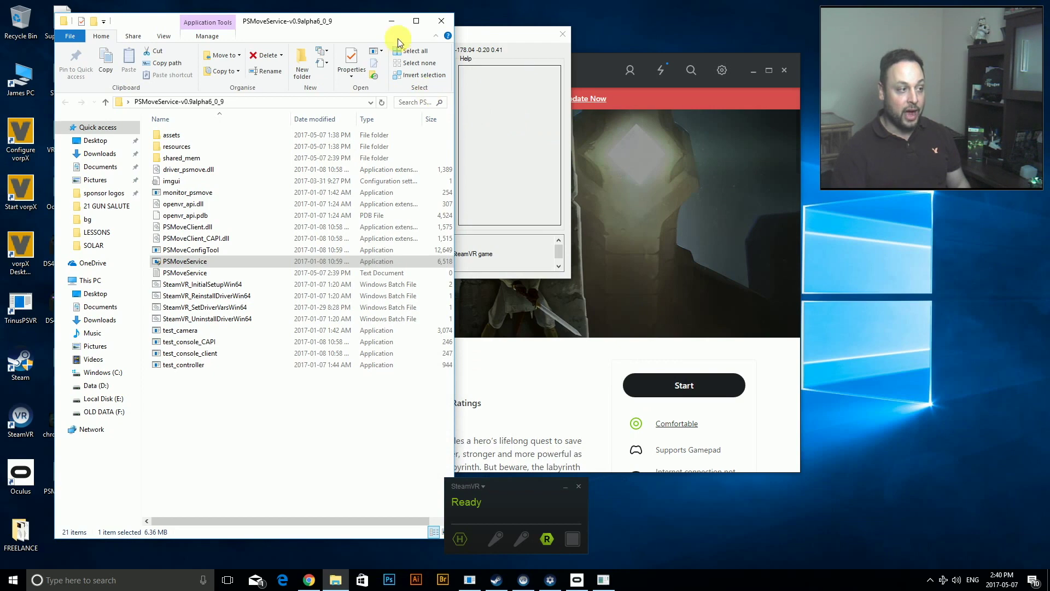
left_click(439, 20)
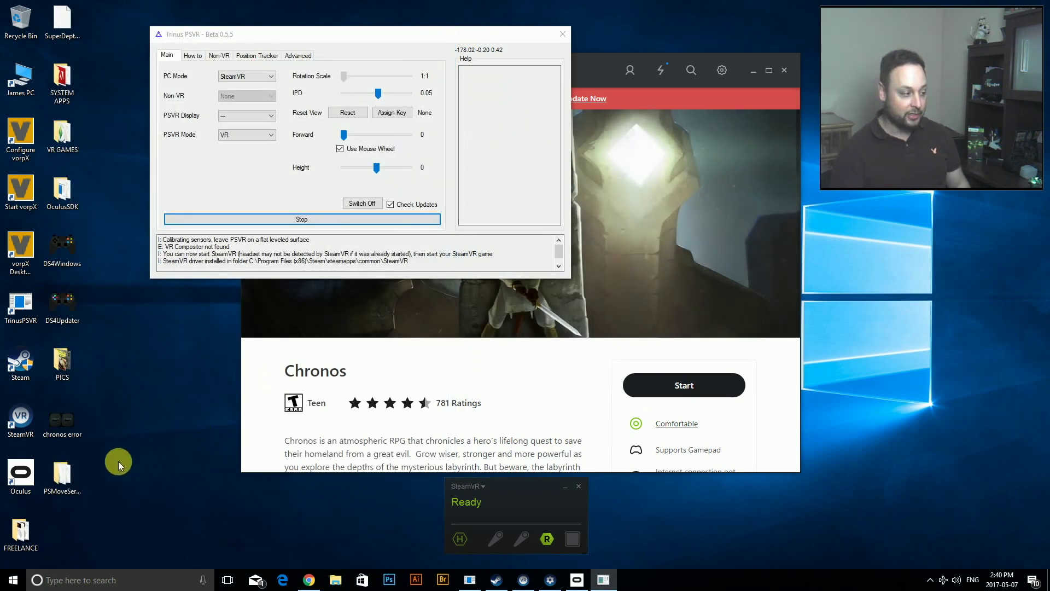
View the chronos error image on the desktop and close it
double_click(64, 422)
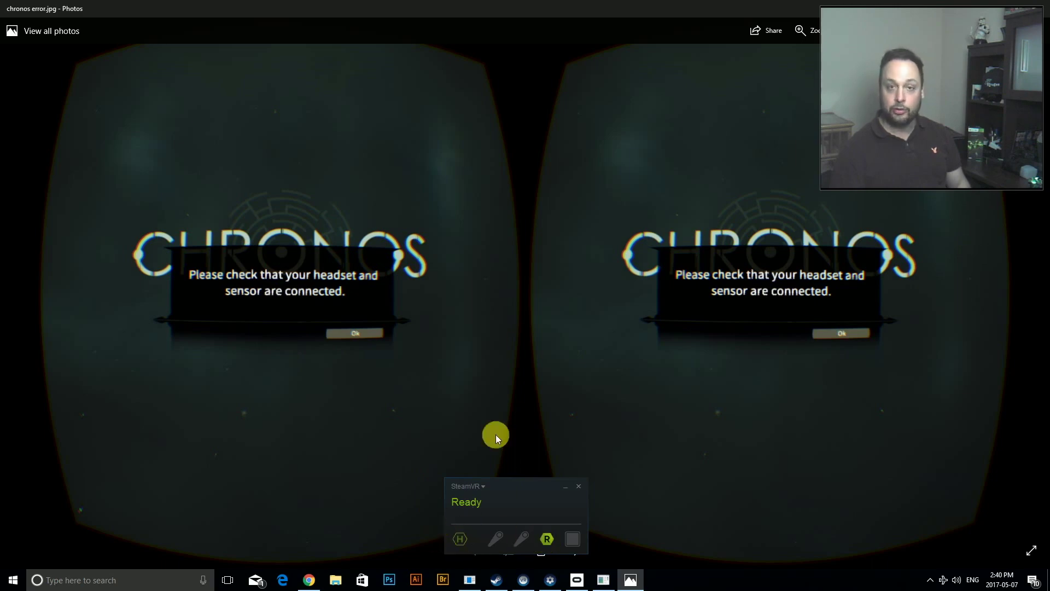
right_click(627, 581)
left_click(619, 558)
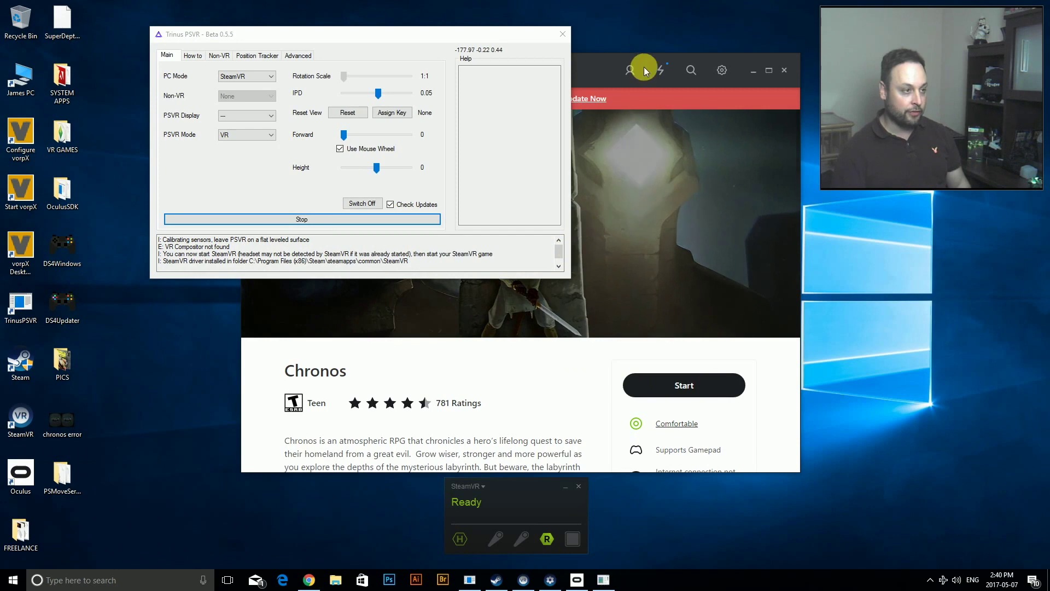
Minimize the Oculus window and start Revive's Inject command, moving its file dialog to a clear spot
left_click(600, 70)
left_click(753, 70)
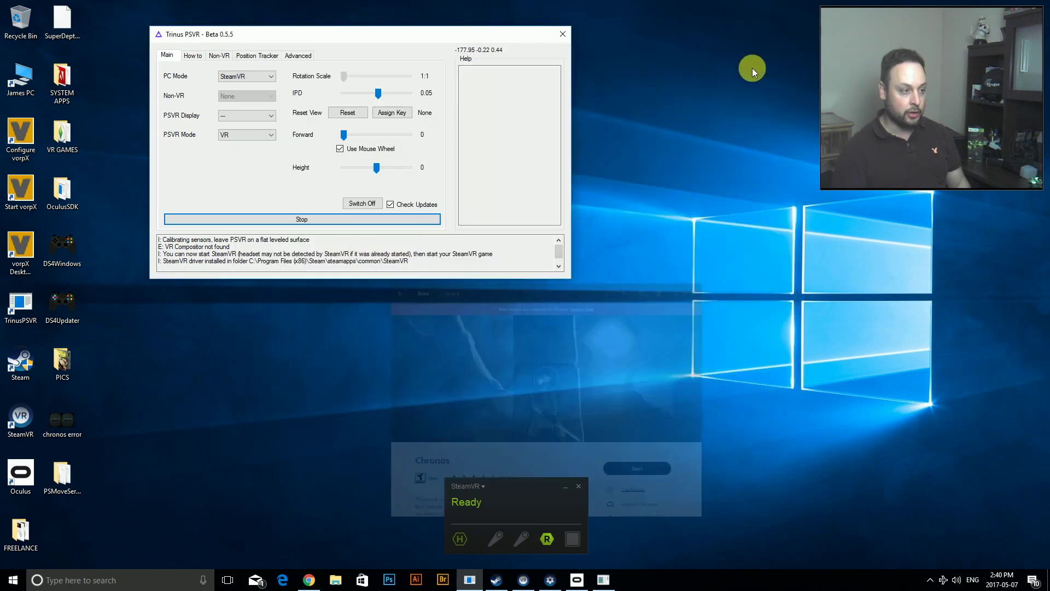
left_click(930, 580)
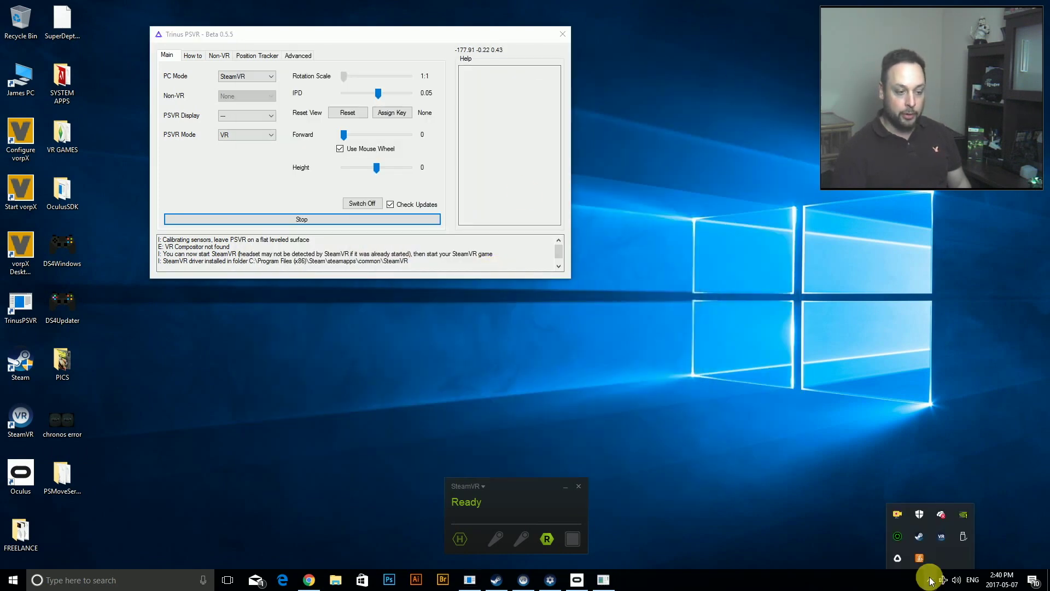
right_click(894, 559)
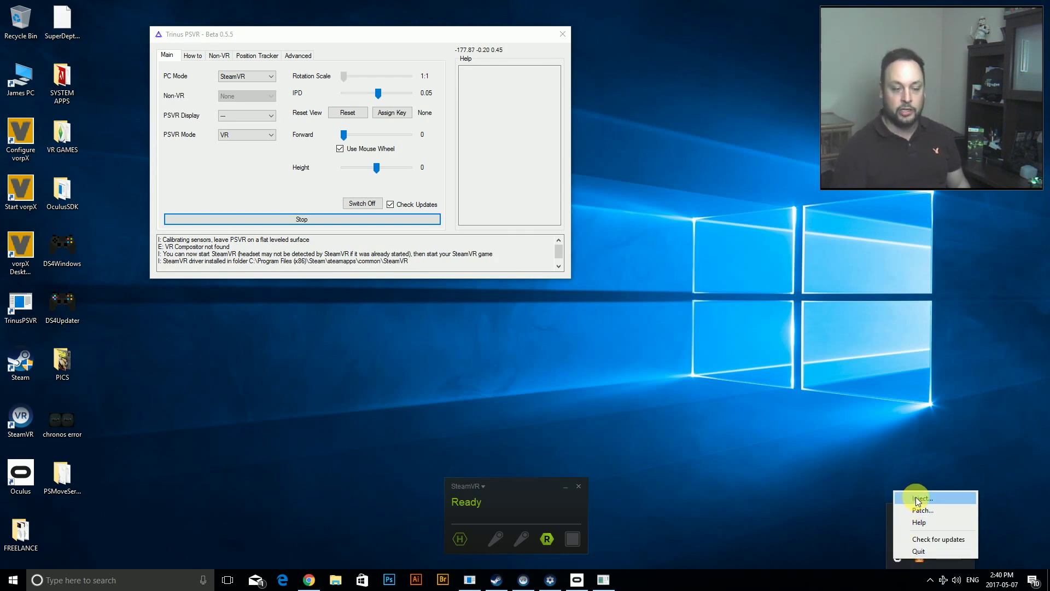
left_click(915, 498)
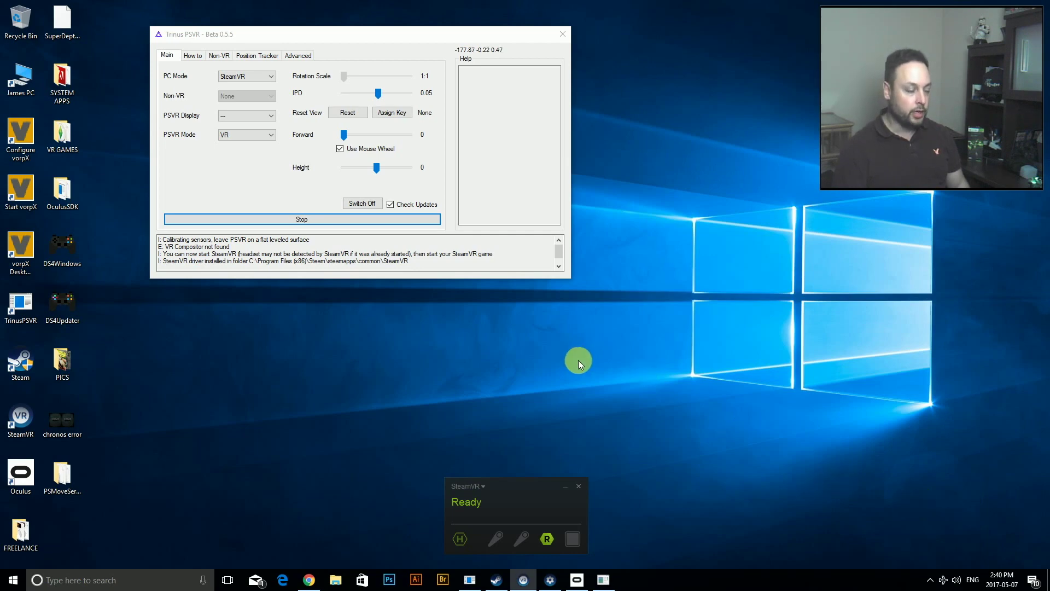
left_click_drag(596, 275, 405, 71)
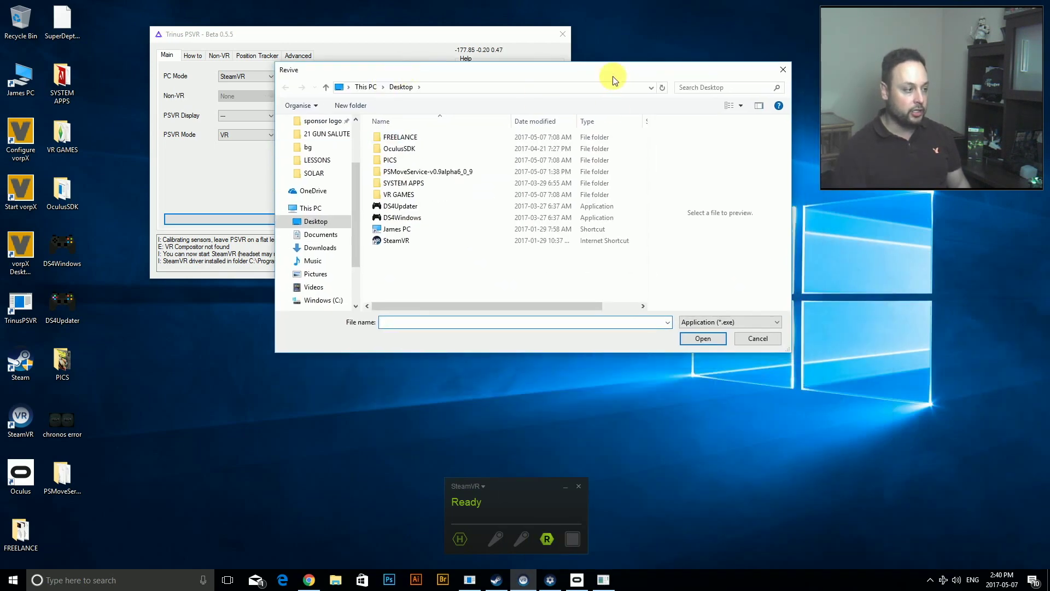
Inject the Chronos application from C:\Program Files\Oculus\Software\Software\gunfire-games-llc-chronos with Revive
left_click(308, 301)
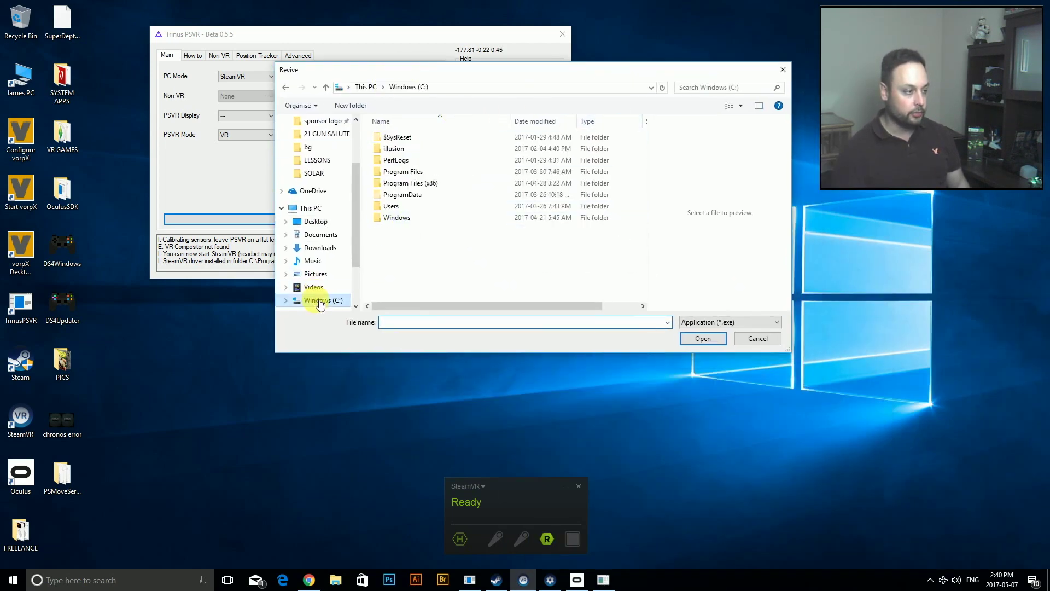
double_click(397, 173)
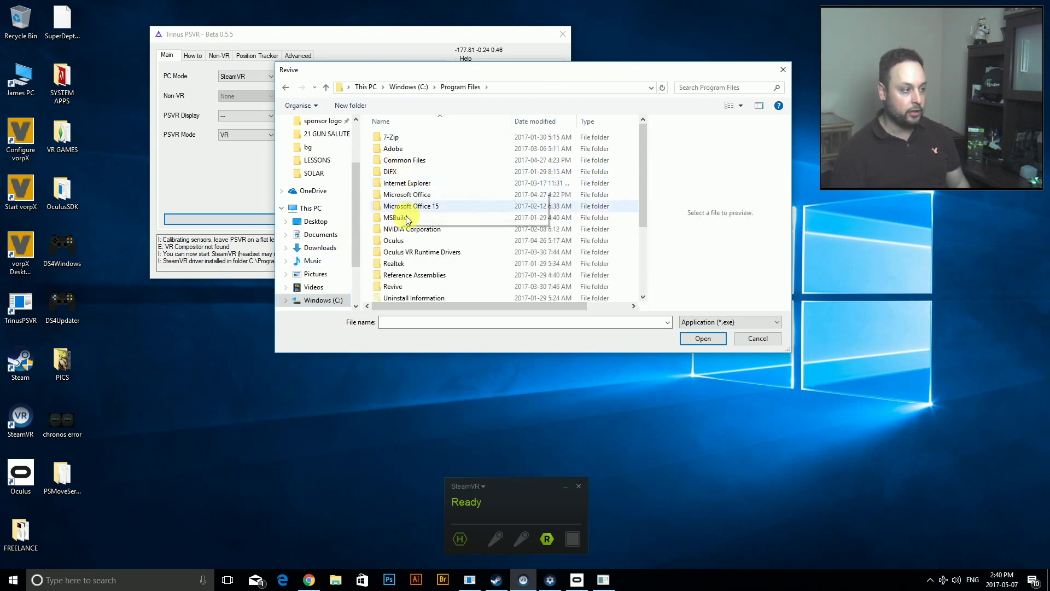
double_click(391, 241)
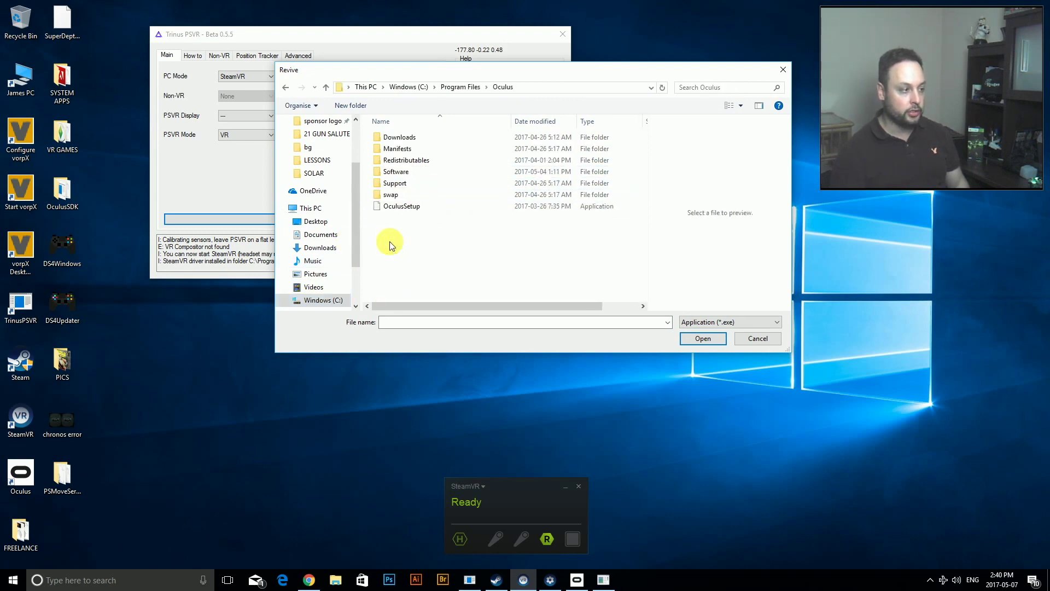
double_click(390, 173)
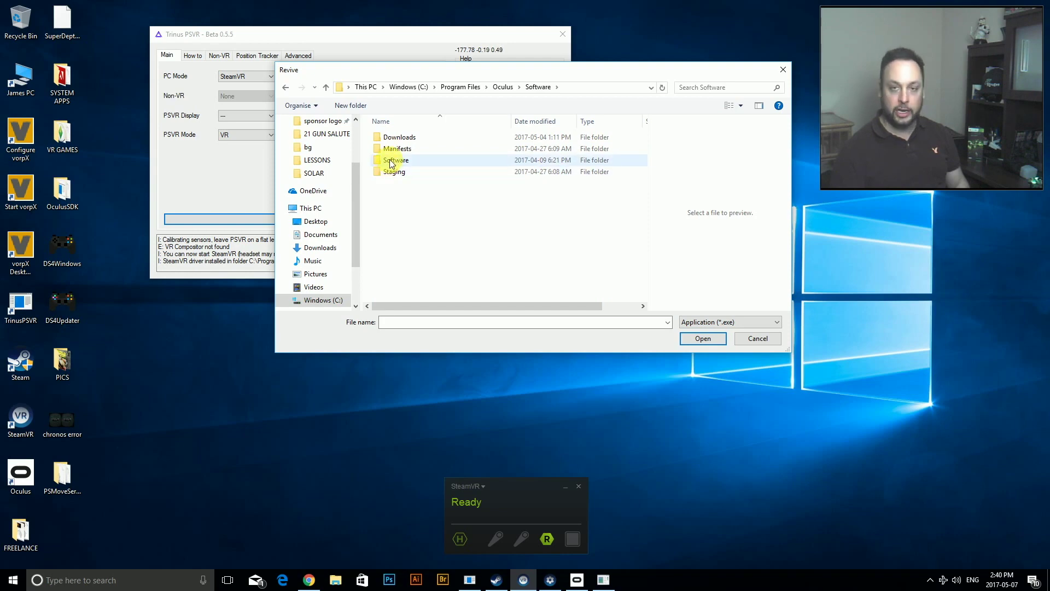
double_click(391, 162)
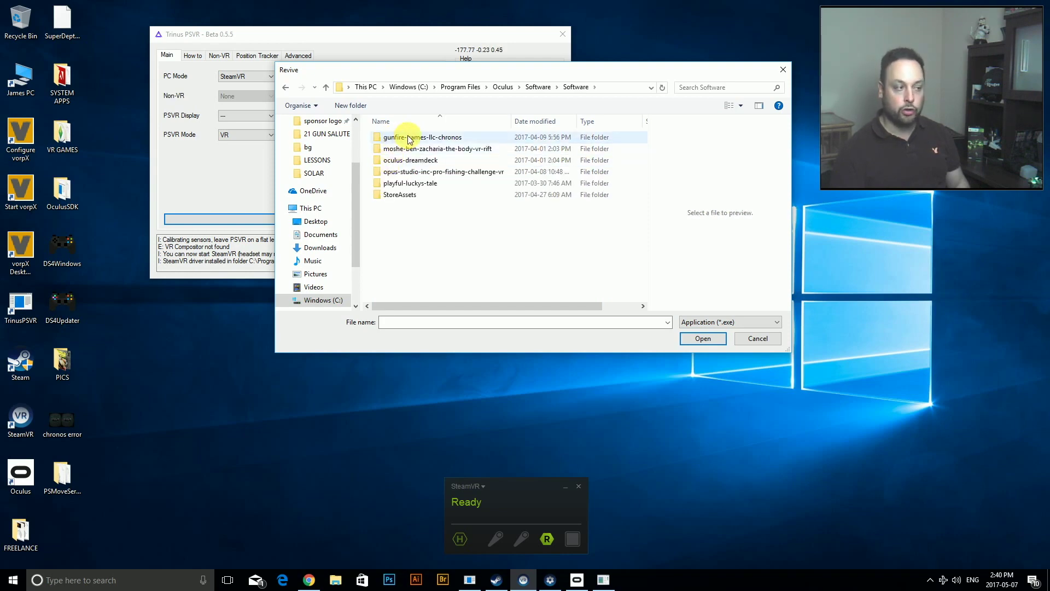
double_click(409, 138)
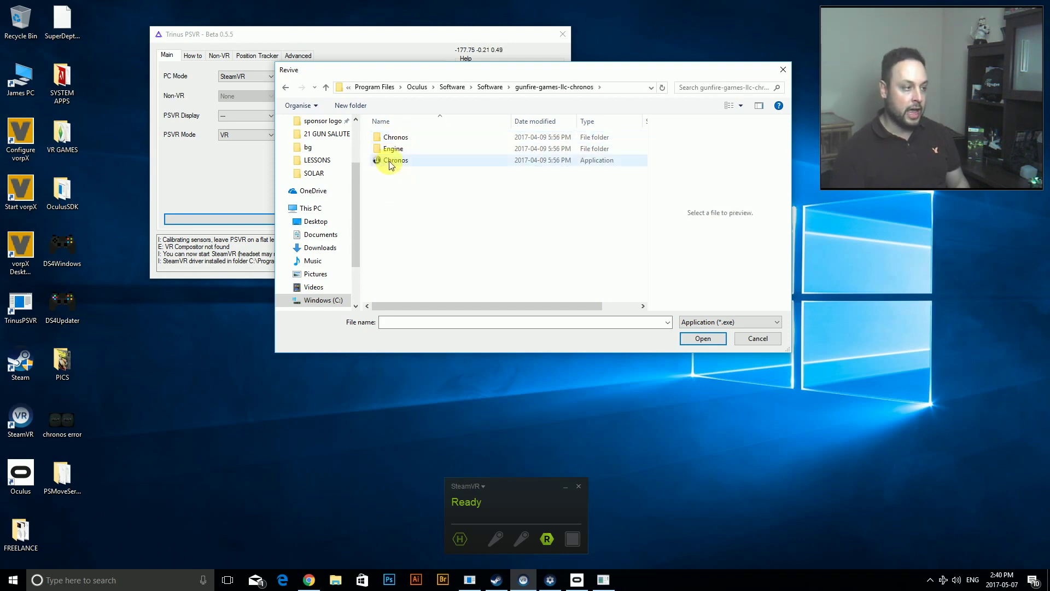
left_click(402, 164)
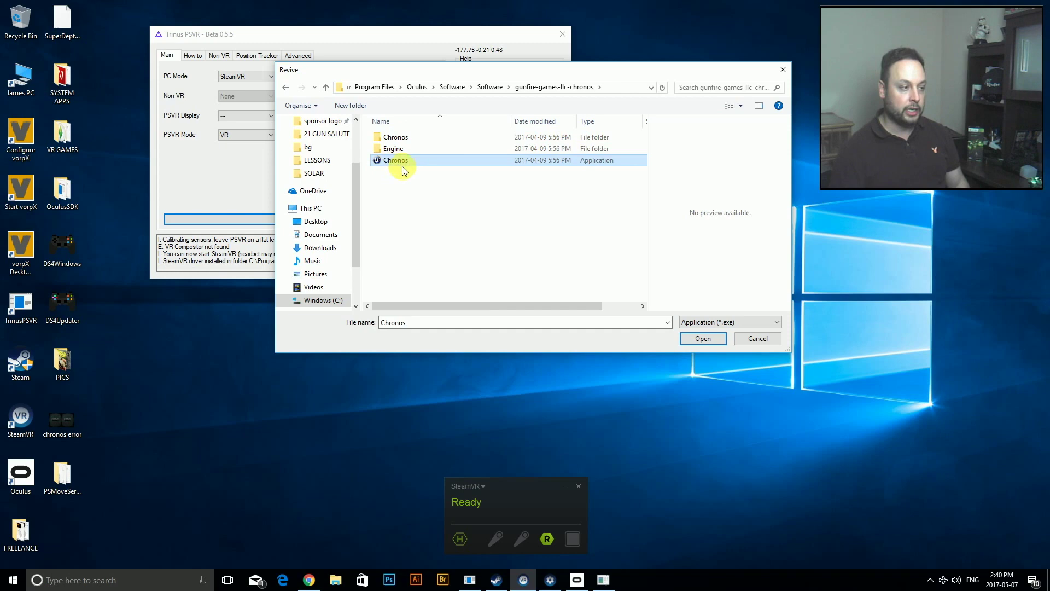
left_click(702, 338)
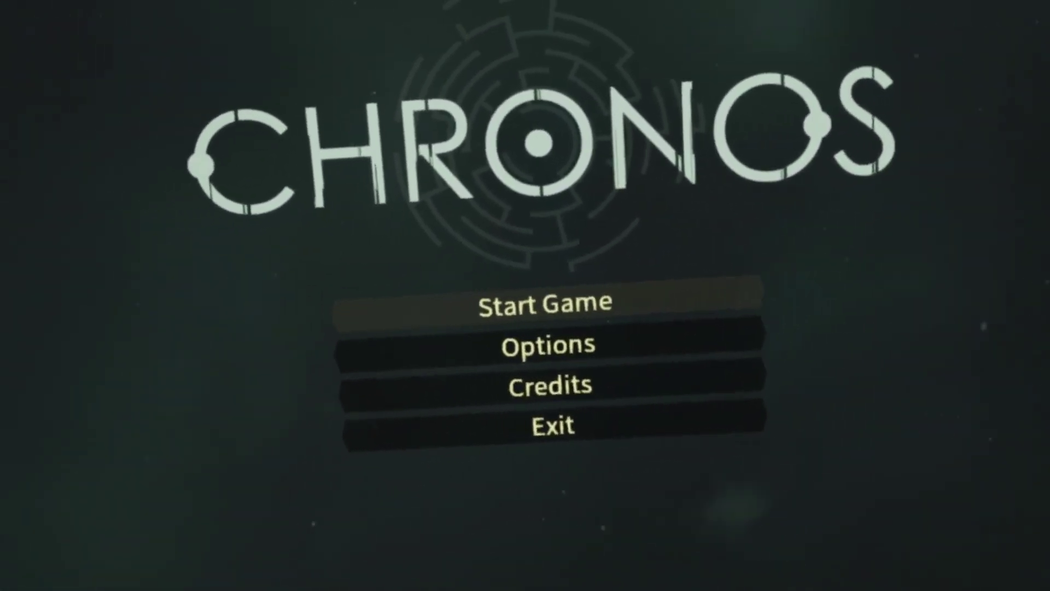
Start the game in Chronos and load the saved game of the age 52, level 62 character
key("Return")
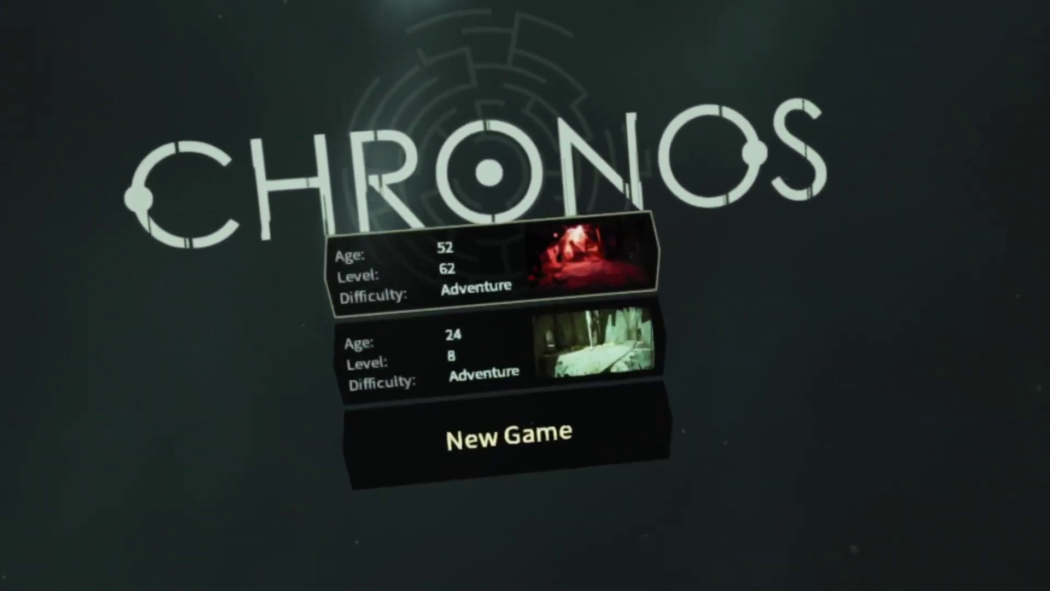
key("Down")
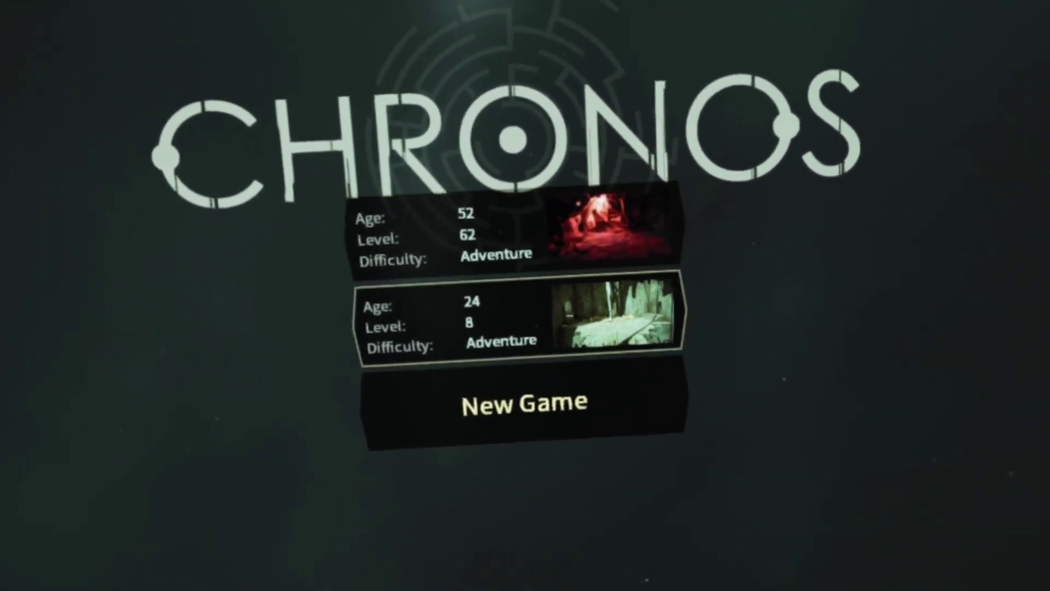
key("Up")
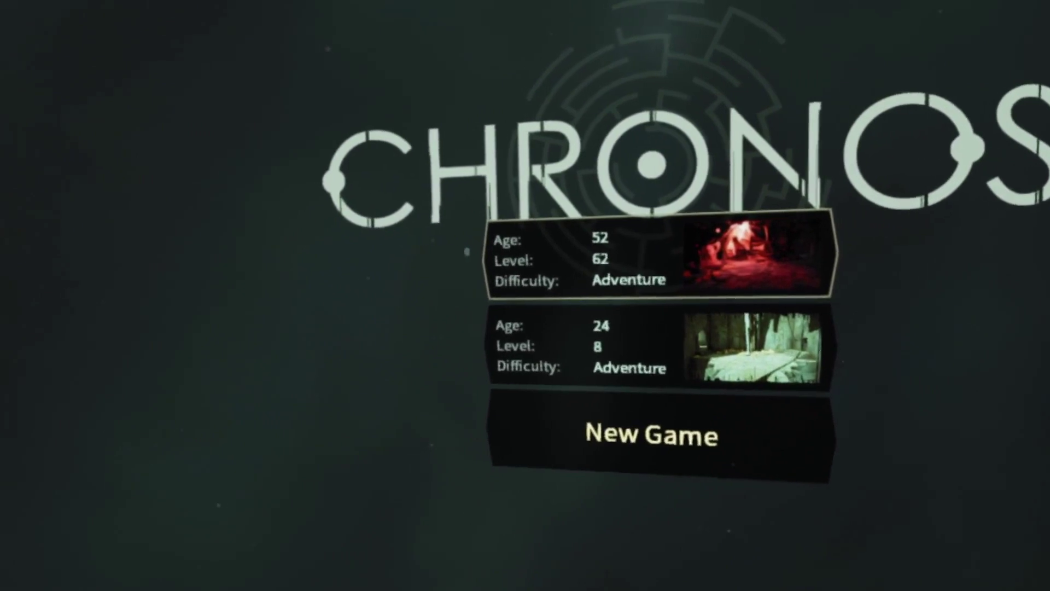
key("Down")
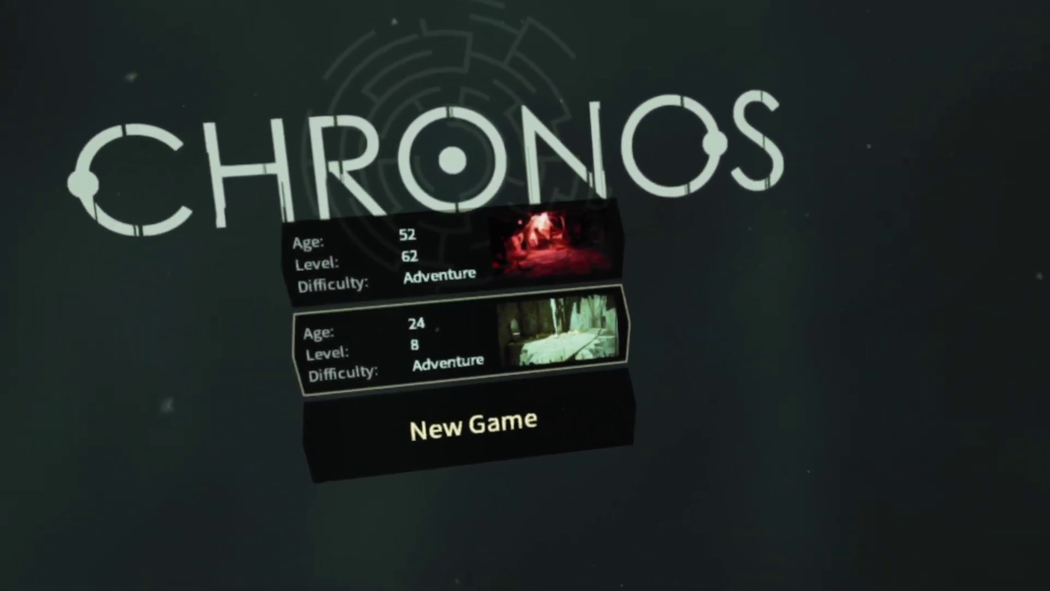
key("Up")
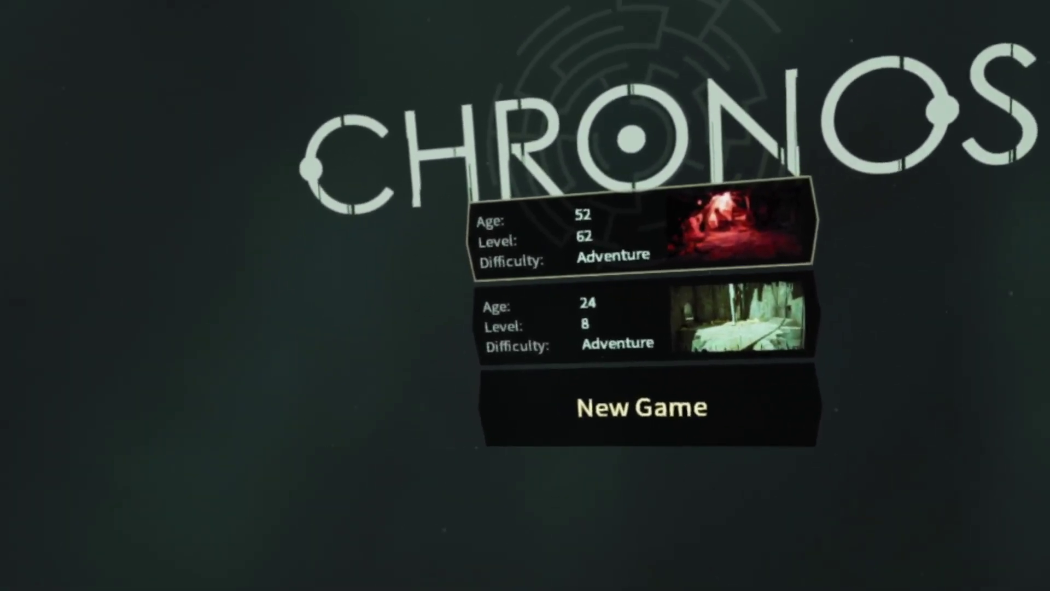
key("Down")
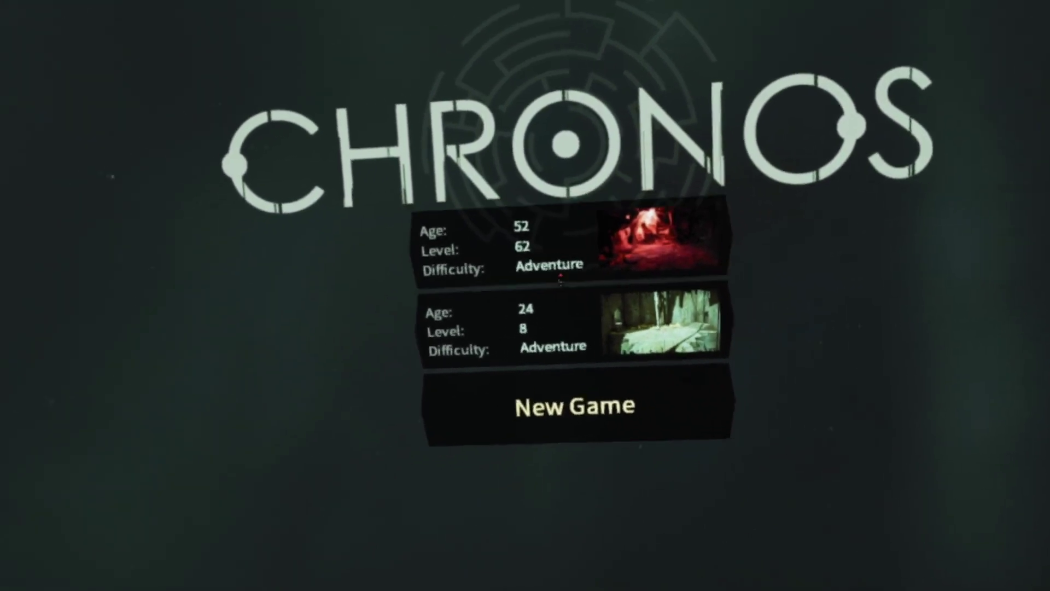
key("Return")
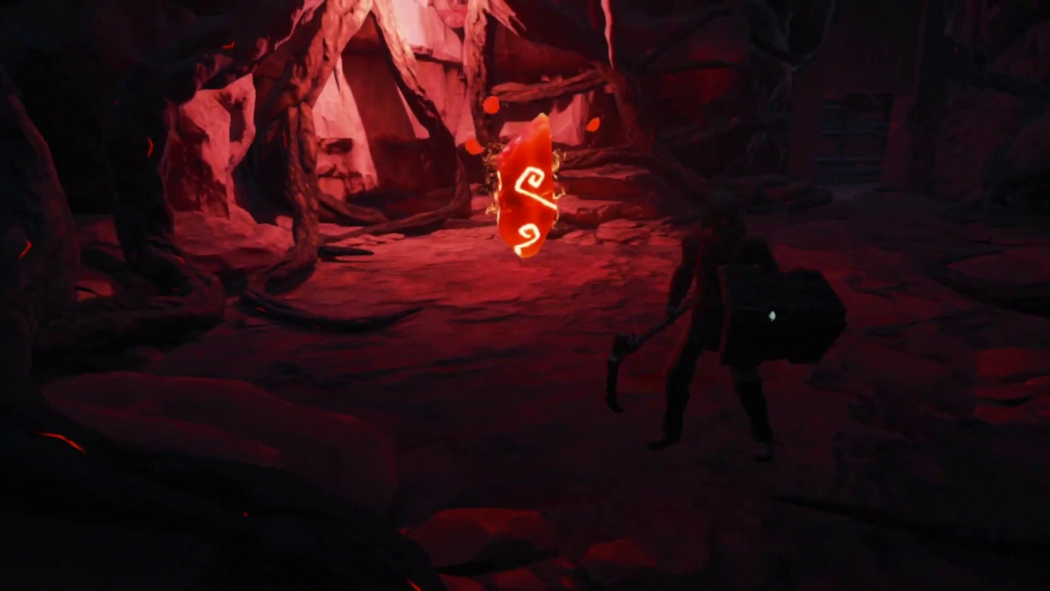
key("a")
key("s")
key("d")
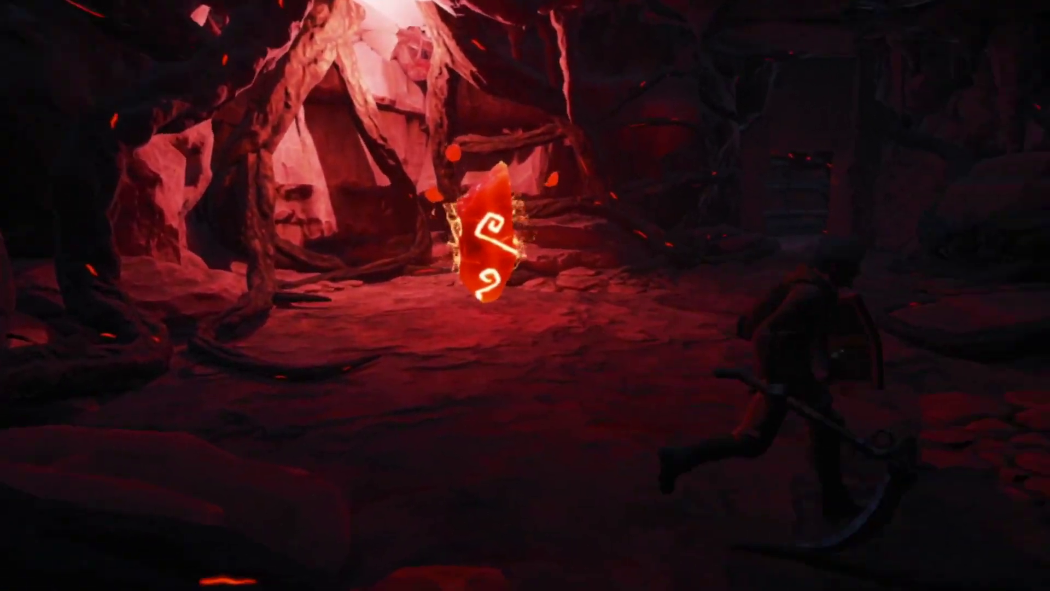
key("s")
key("a")
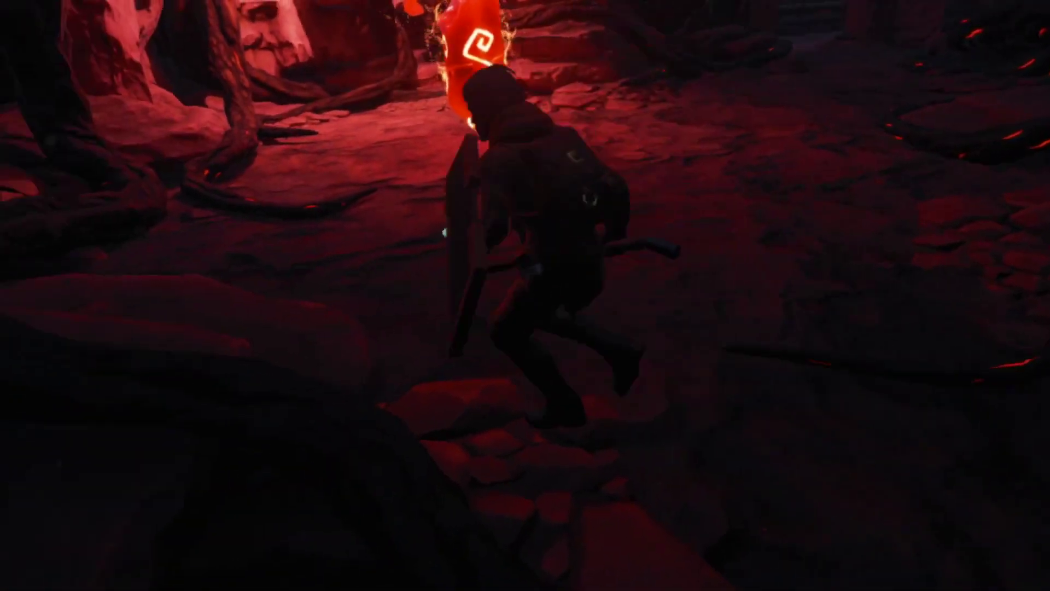
key("w")
key("d")
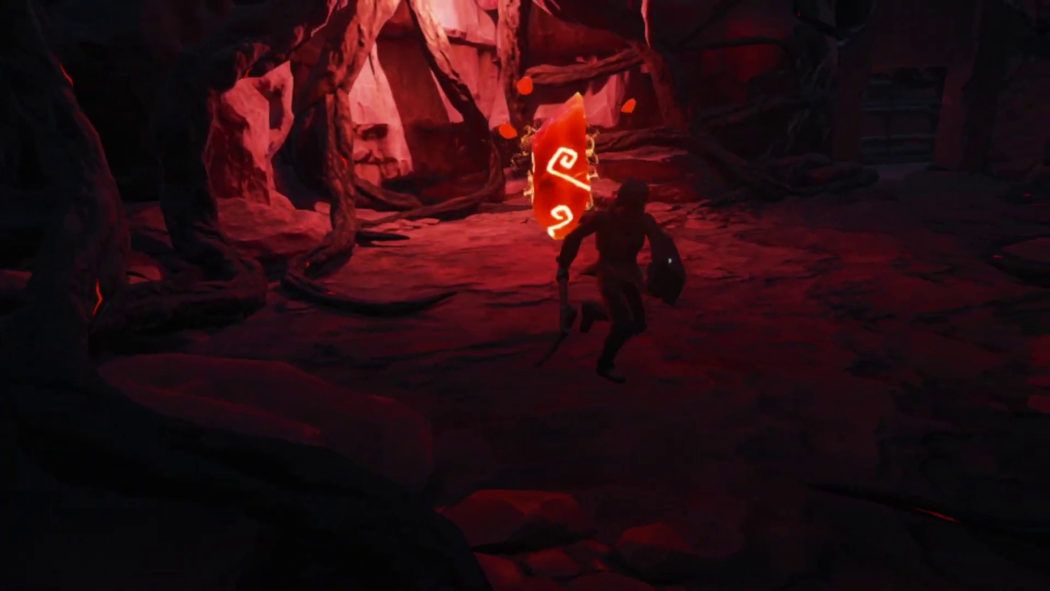
key("s")
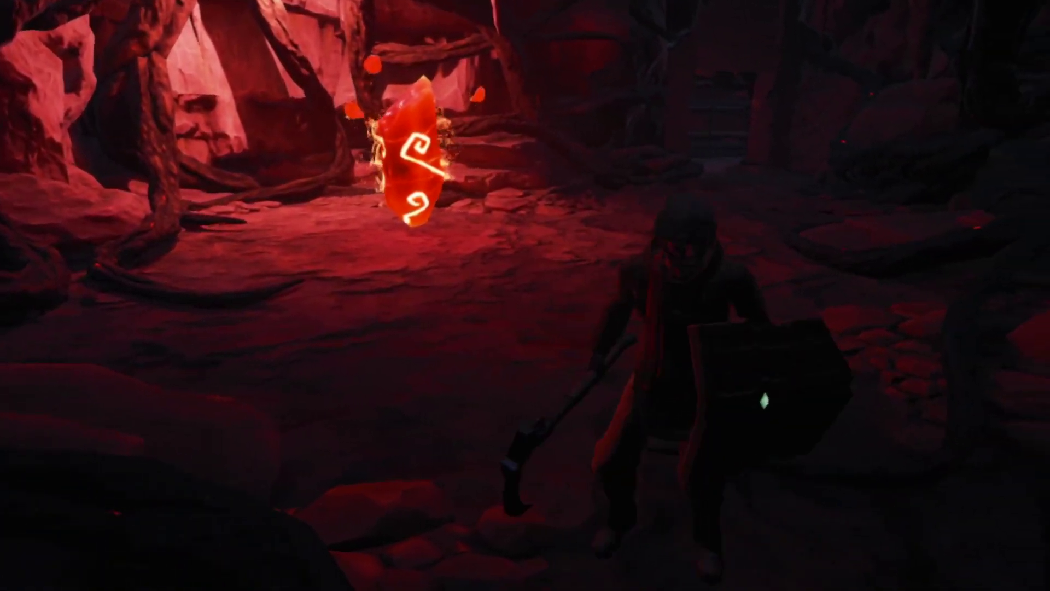
key("d")
key("w")
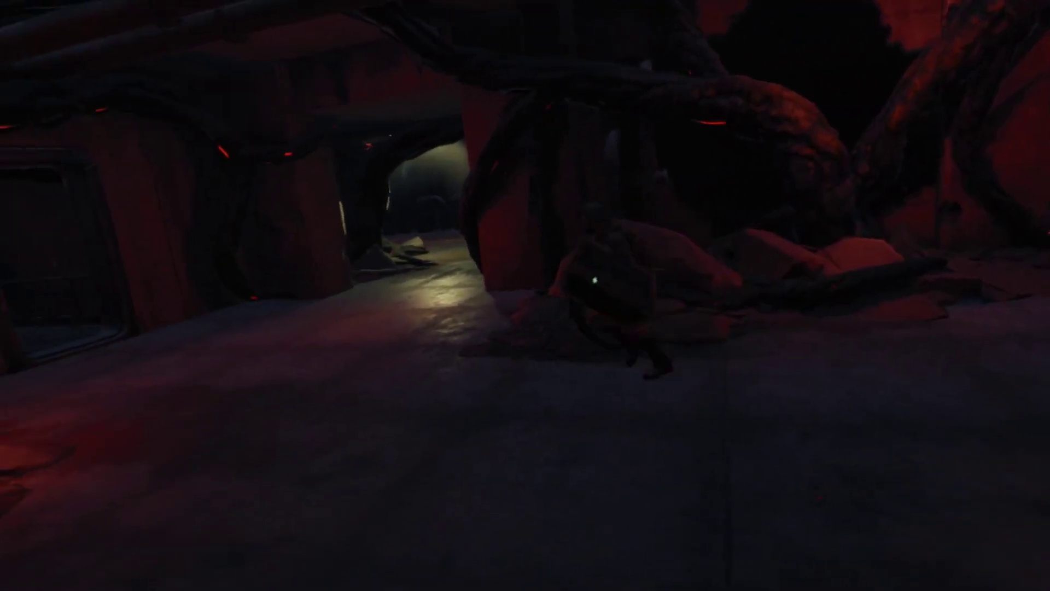
Open the in-game menu and examine the attributes, inventory, abilities and settings pages
key("Escape")
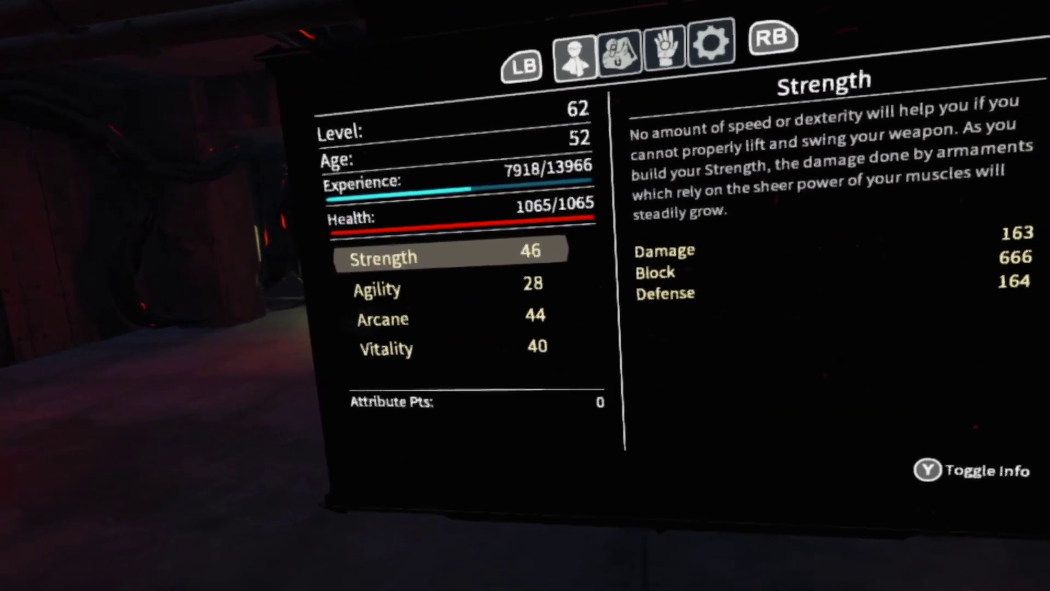
key("e")
key("e")
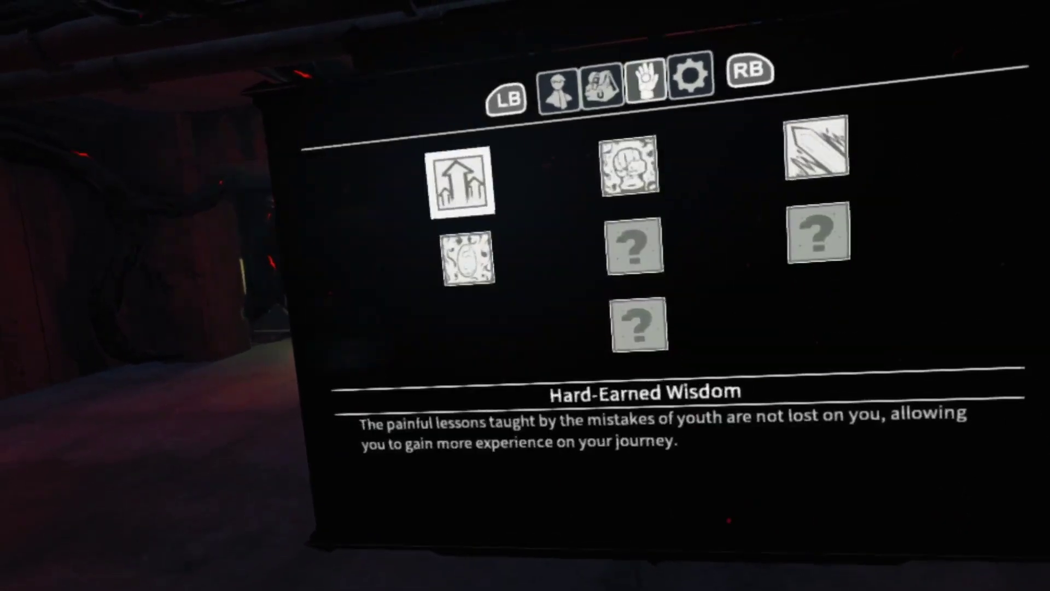
key("e")
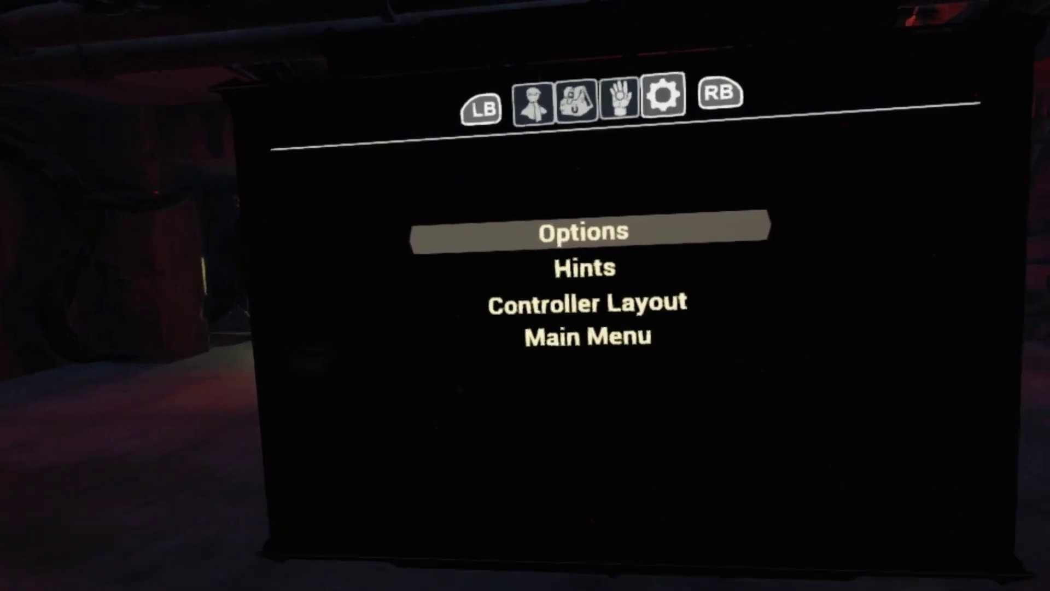
key("q")
key("q")
key("q")
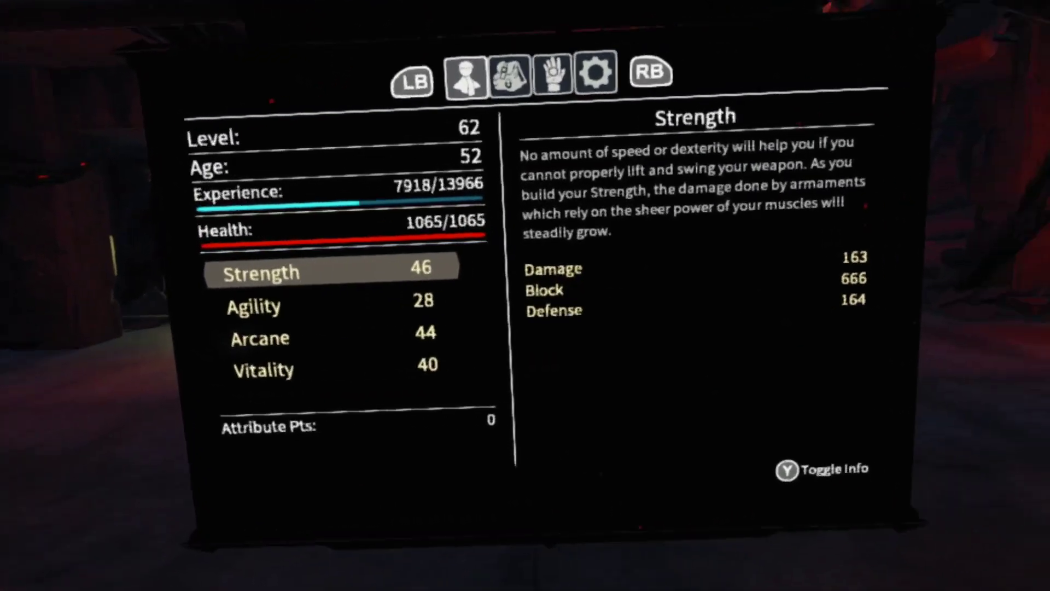
key("e")
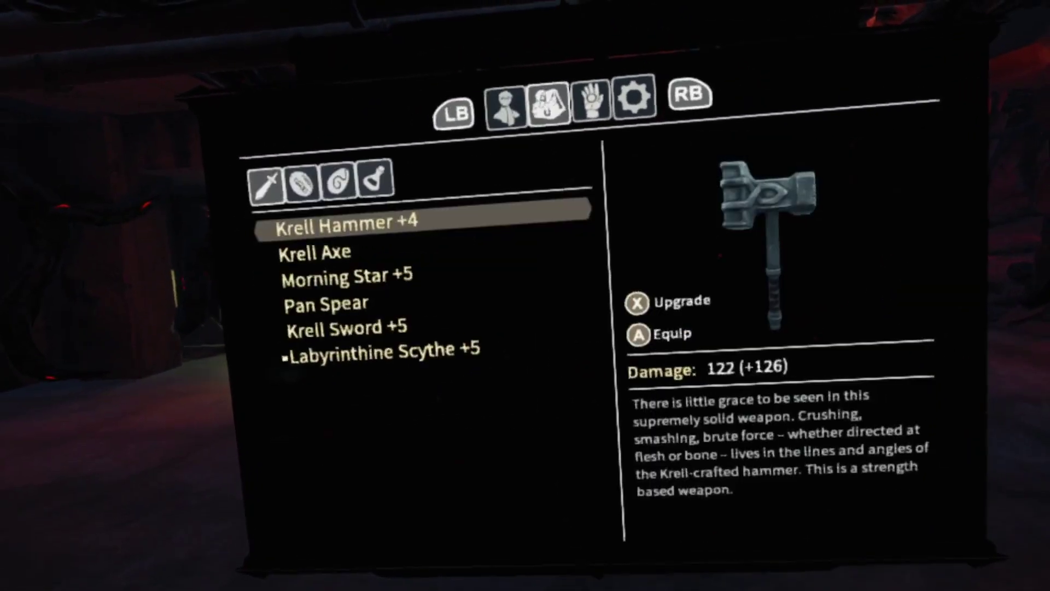
Choose to leave the current game for the Main Menu from the in-game settings page
key("e")
key("e")
key("Down")
key("Down")
key("Down")
key("Return")
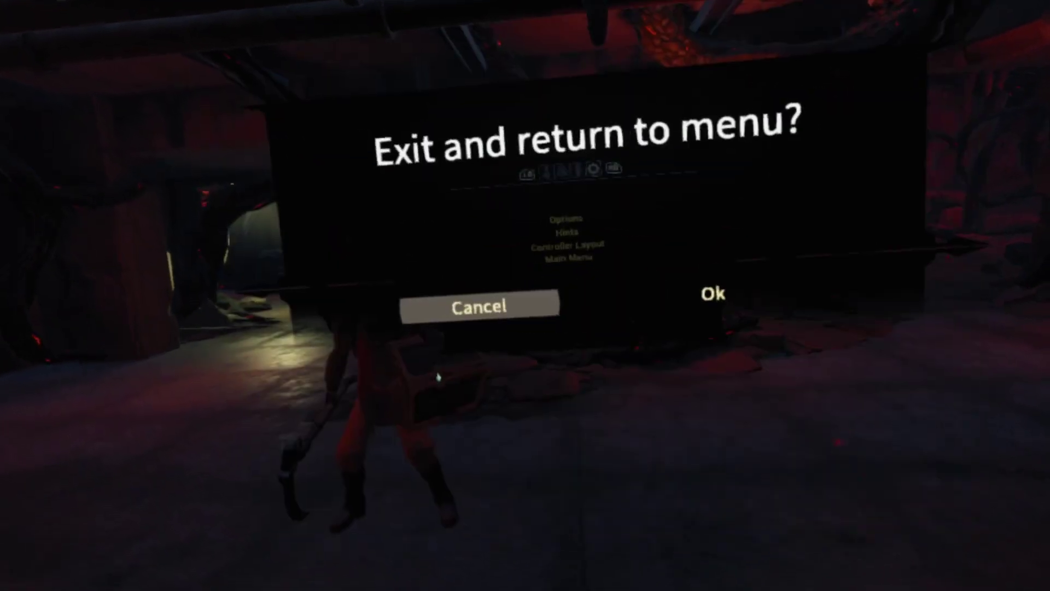